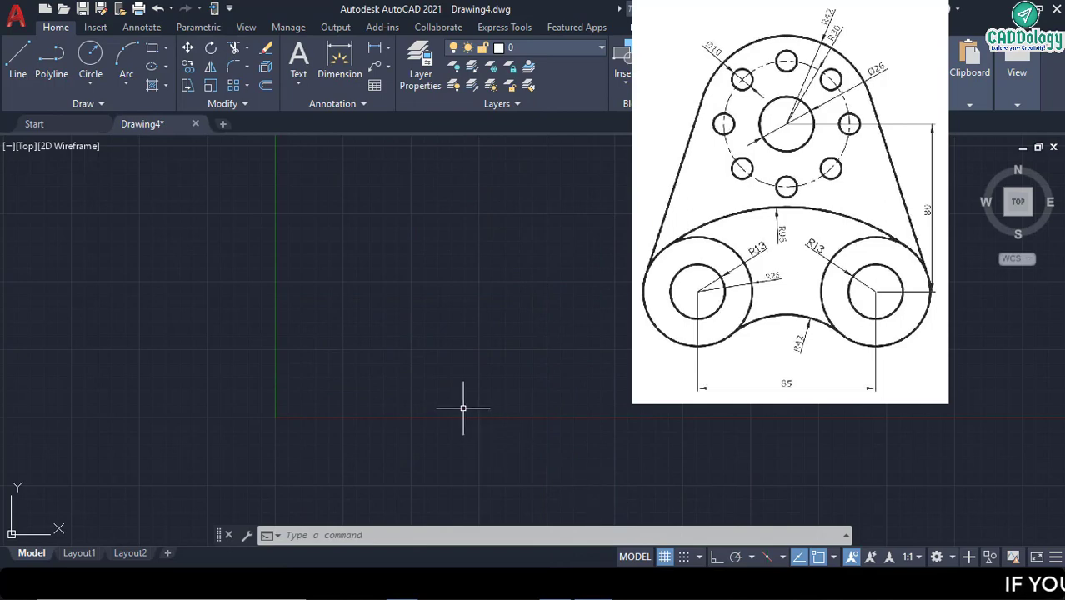
# - Draw a horizontal line 85 units long from the origin 0,0 towards positive X, with Ortho mode on
pyautogui.write('l')
pyautogui.press('Return')
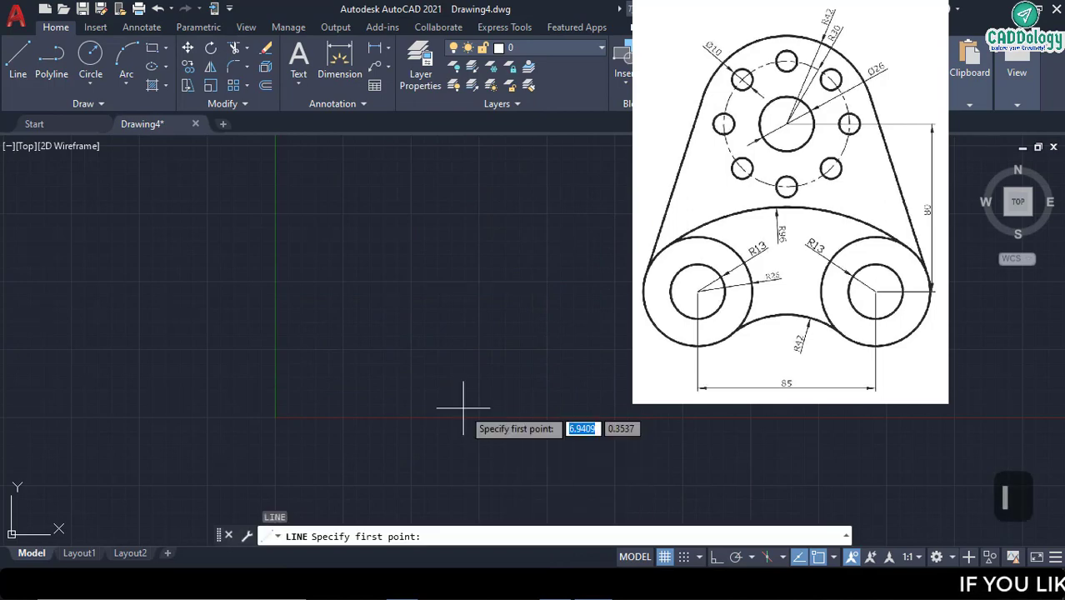
pyautogui.write('0,0')
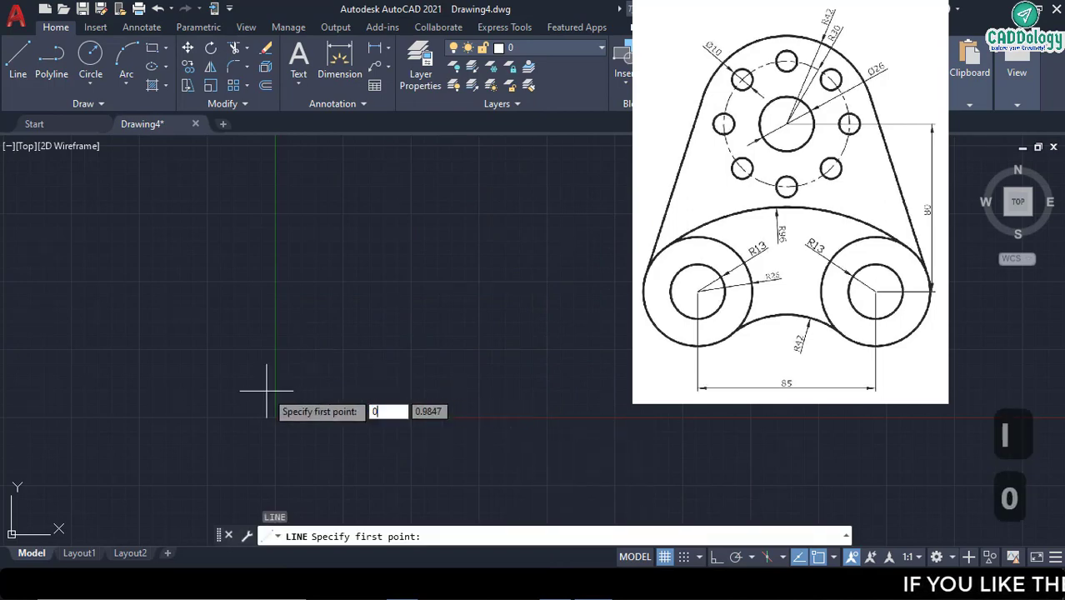
pyautogui.press('Return')
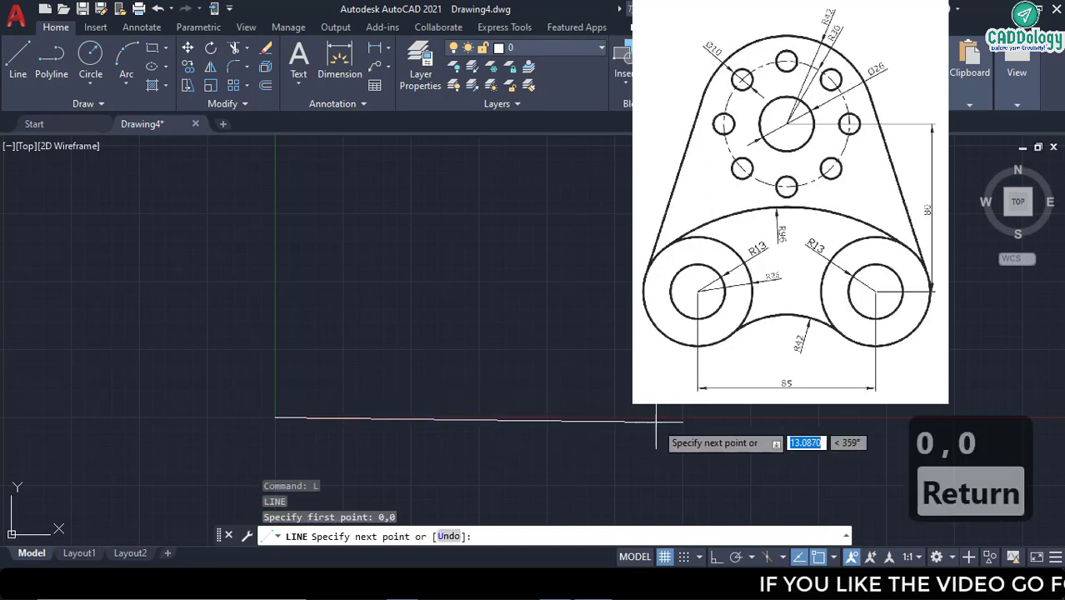
pyautogui.click(718, 558)
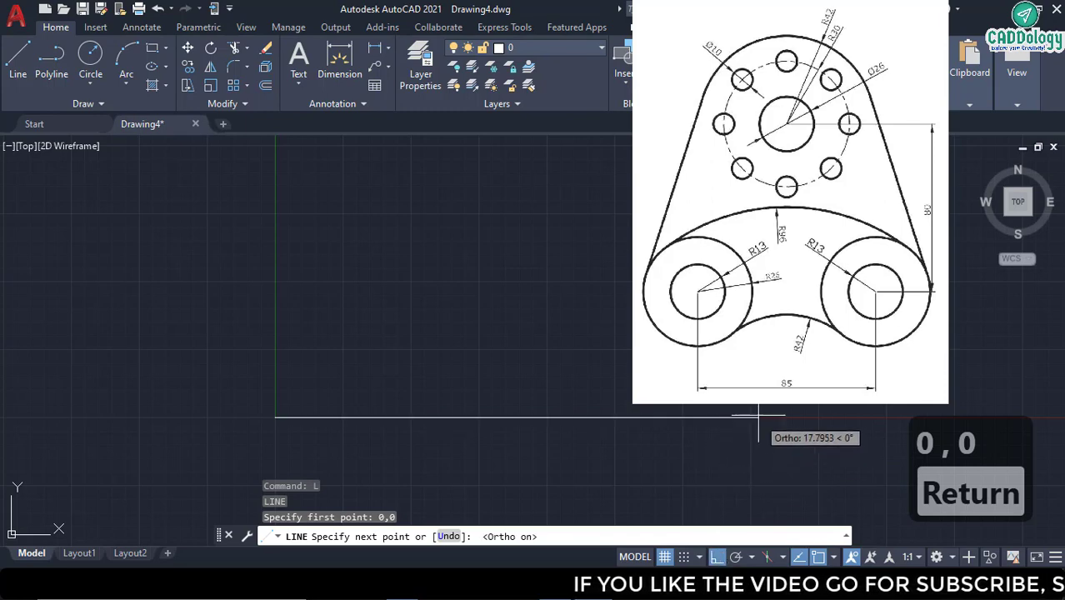
pyautogui.write('85')
pyautogui.press('Return')
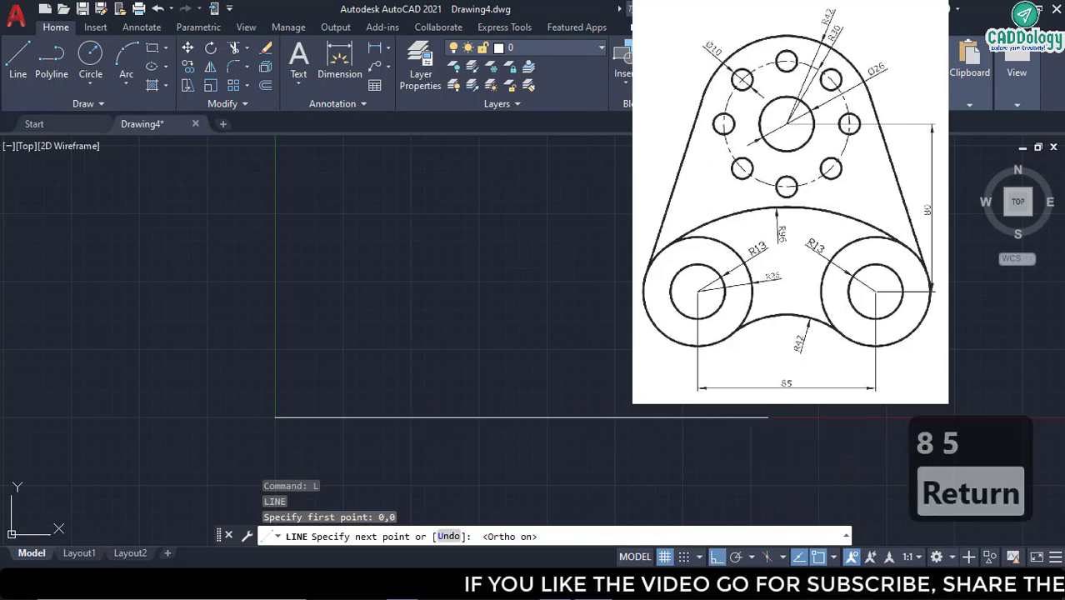
pyautogui.scroll(-3, 575, 417)
pyautogui.moveTo(704, 405); pyautogui.dragTo(393, 400, button='middle')
pyautogui.moveTo(653, 382); pyautogui.dragTo(524, 393, button='middle')
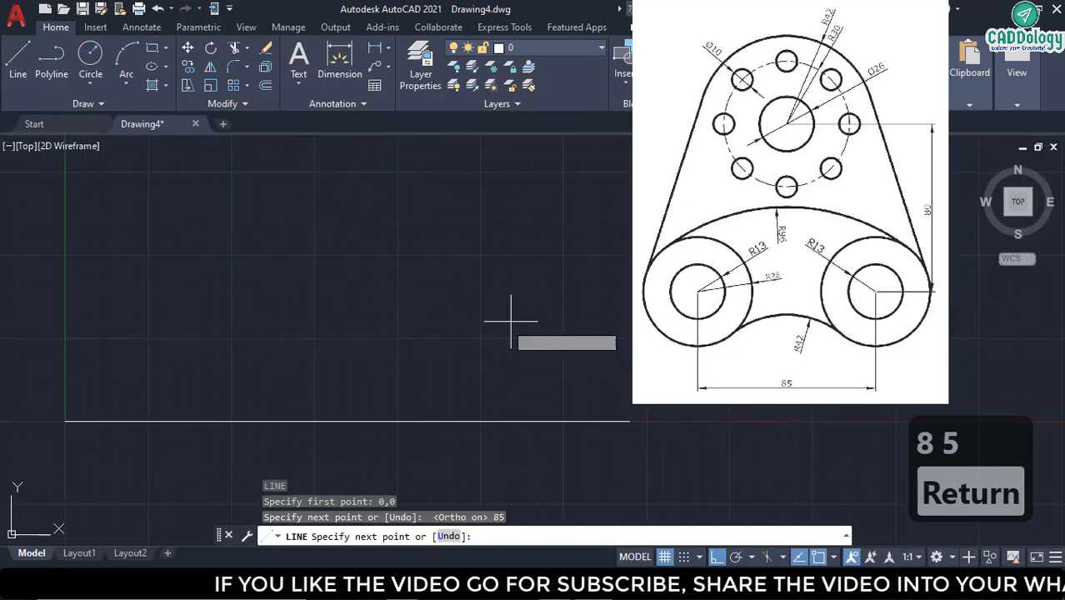
pyautogui.moveTo(547, 334); pyautogui.dragTo(544, 362, button='middle')
pyautogui.rightClick(545, 362)
pyautogui.click(567, 377)
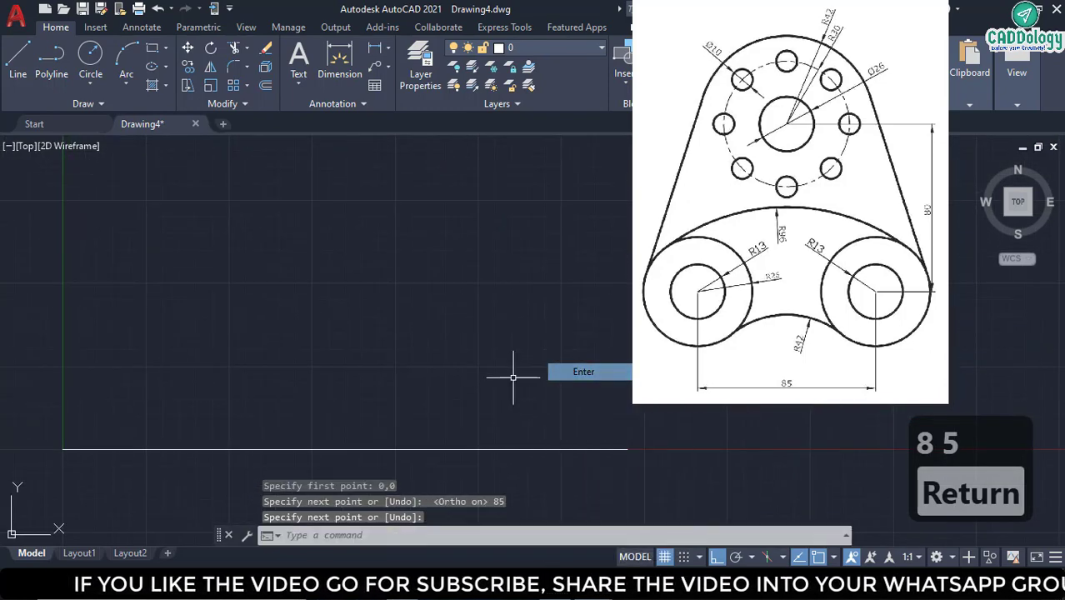
# - Draw a circle of radius 13 centred on the right end of the 85-unit line
pyautogui.scroll(-3, 471, 446)
pyautogui.scroll(2, 371, 353)
pyautogui.moveTo(365, 350)
pyautogui.mouseDown(button='middle')
pyautogui.moveTo(327, 333)
pyautogui.moveTo(363, 350)
pyautogui.mouseUp(button='middle')
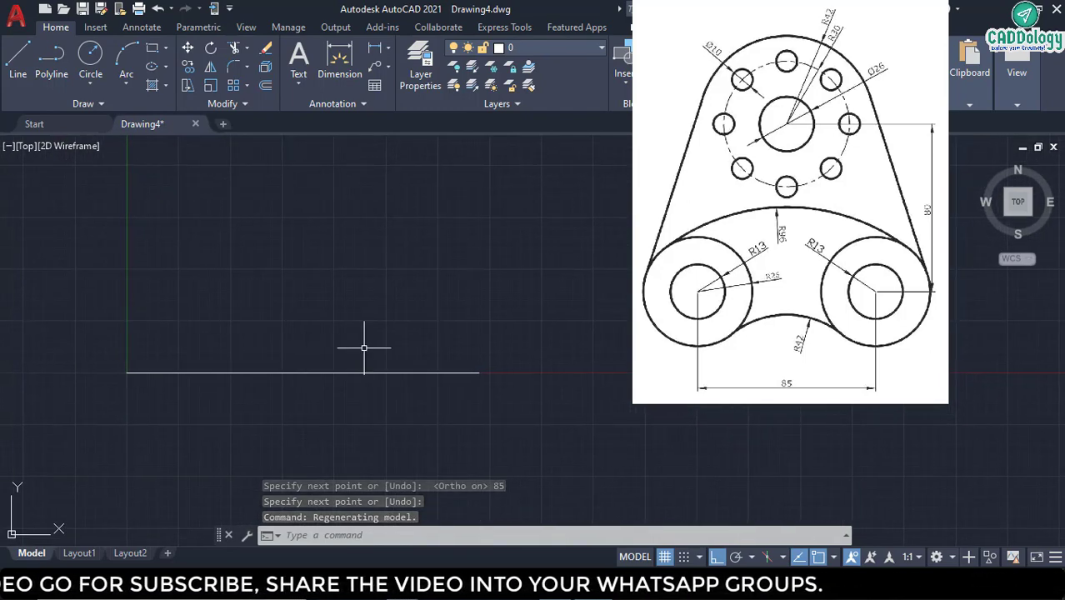
pyautogui.write('c')
pyautogui.press('Return')
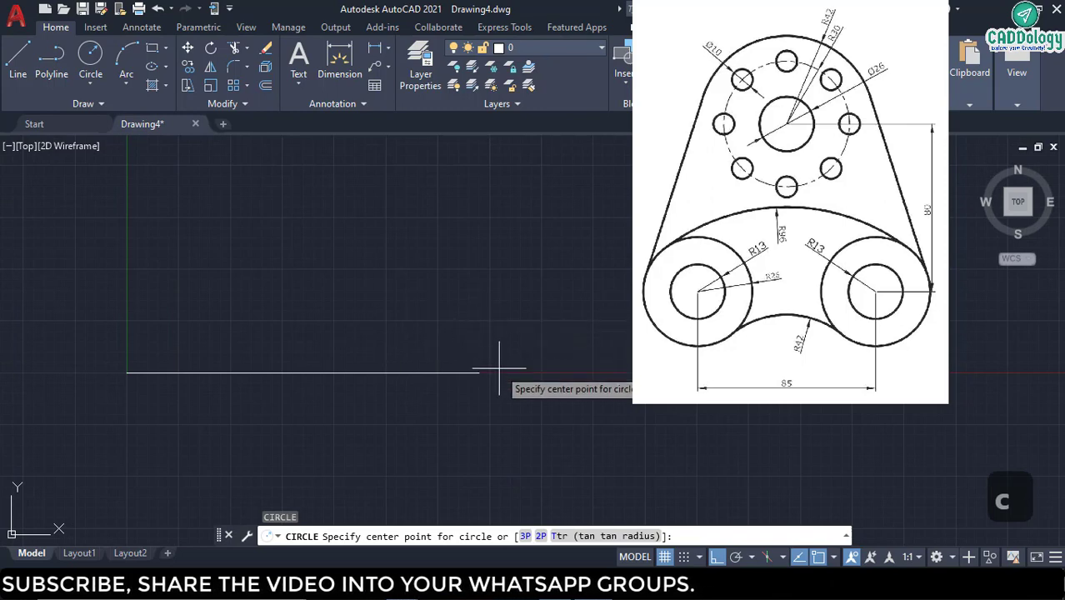
pyautogui.click(480, 373)
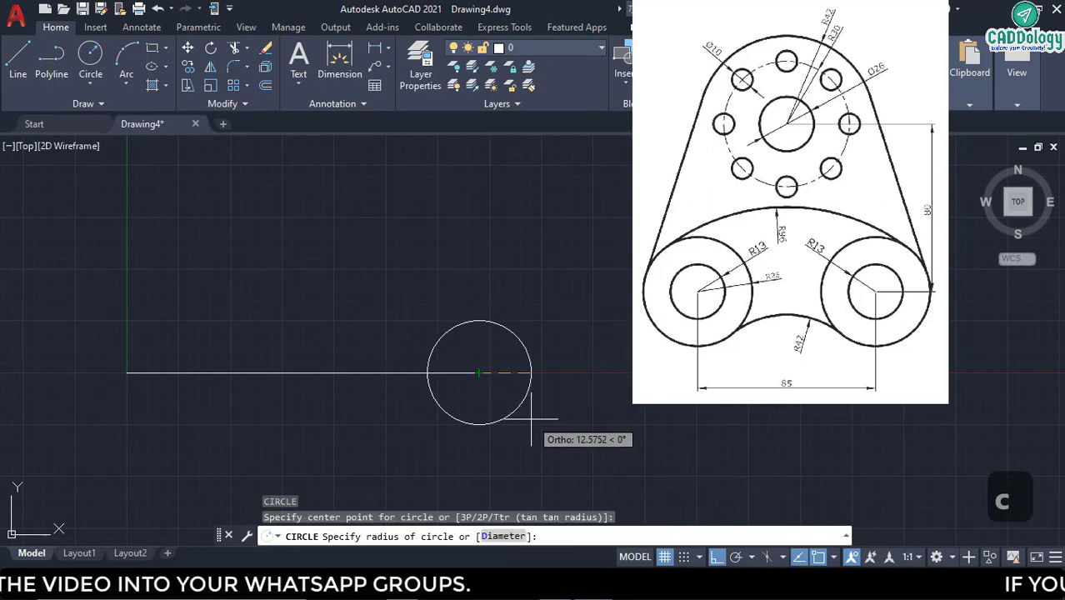
pyautogui.write('13')
pyautogui.press('Return')
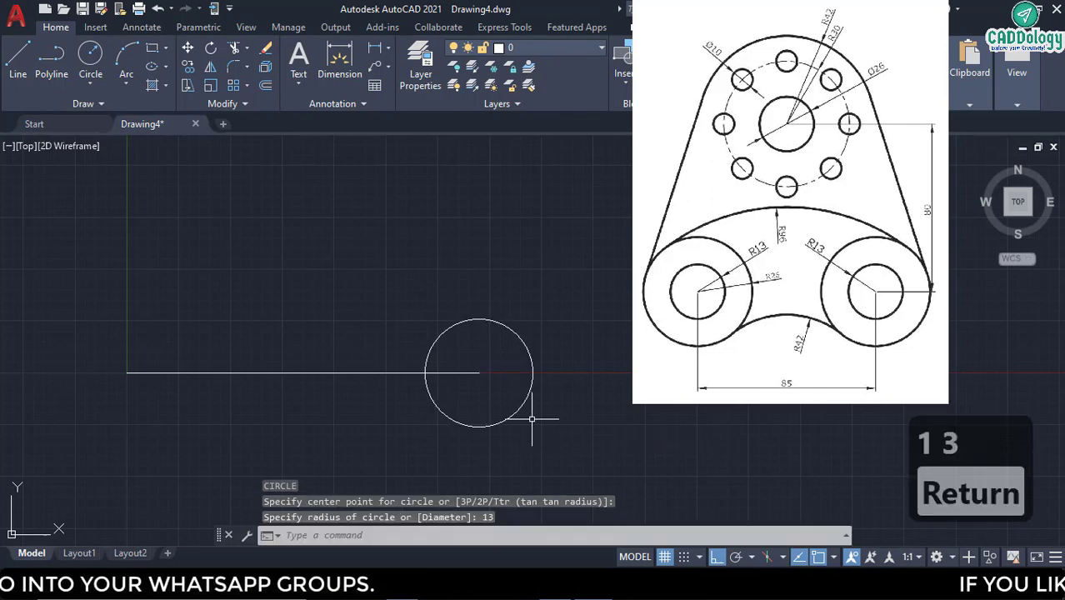
# - Add a concentric circle of radius 26 around the radius 13 circle
pyautogui.write('c')
pyautogui.press('space')
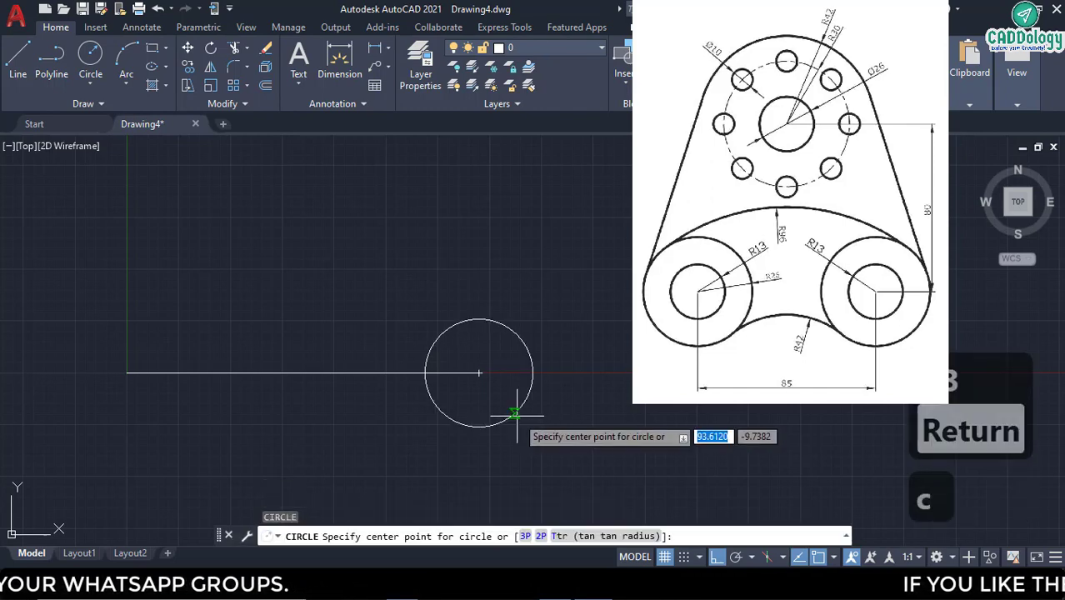
pyautogui.click(479, 373)
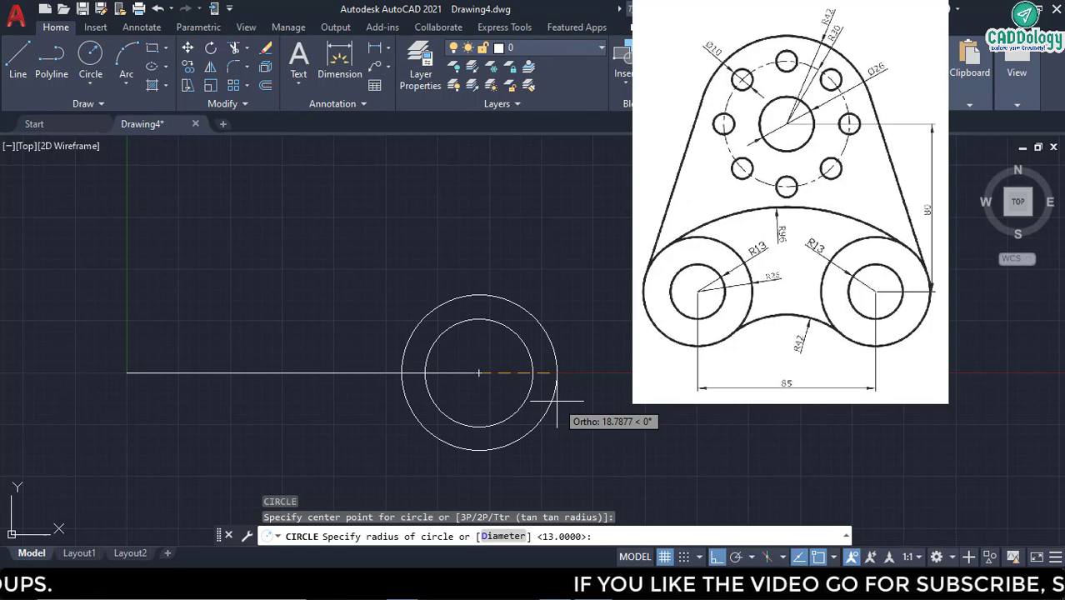
pyautogui.write('26')
pyautogui.press('Return')
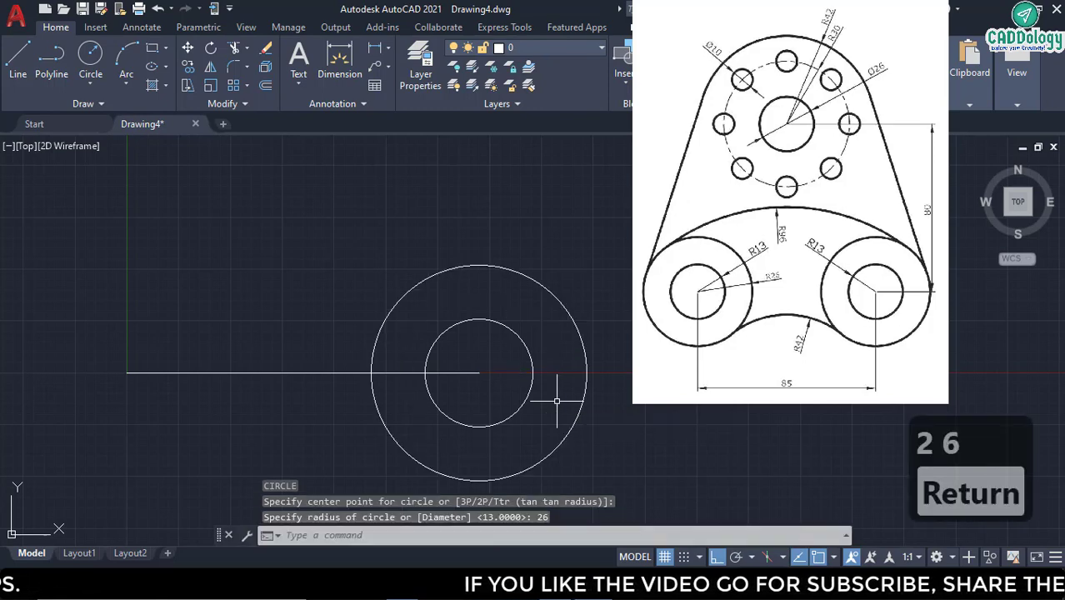
# - Copy both concentric circles from their centre to the line's left end at the origin
pyautogui.moveTo(316, 375)
pyautogui.mouseDown(button='middle')
pyautogui.moveTo(412, 362)
pyautogui.moveTo(326, 357)
pyautogui.mouseUp(button='middle')
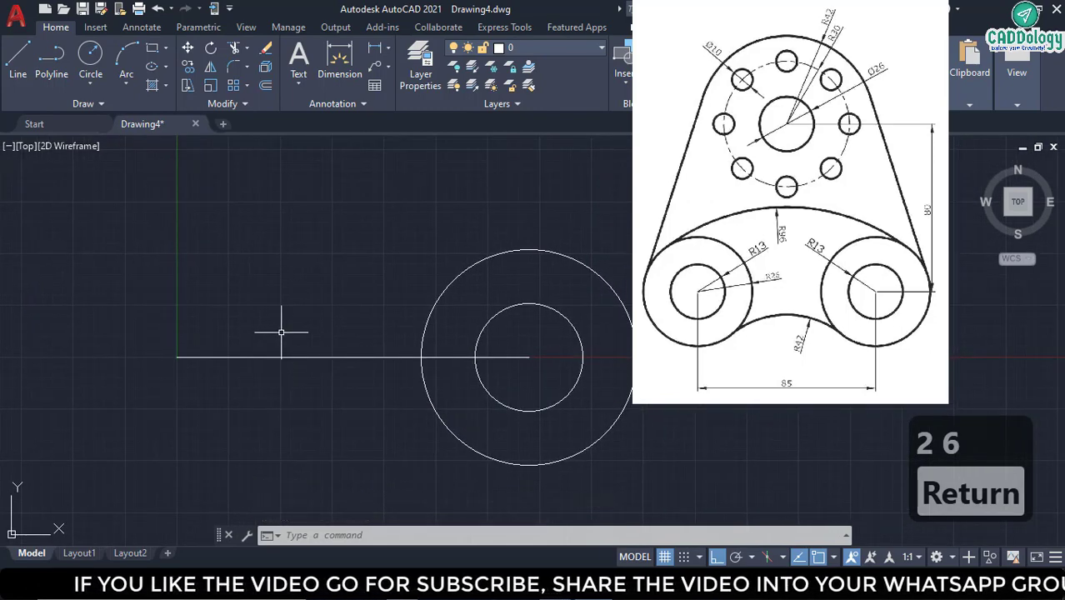
pyautogui.click(490, 340)
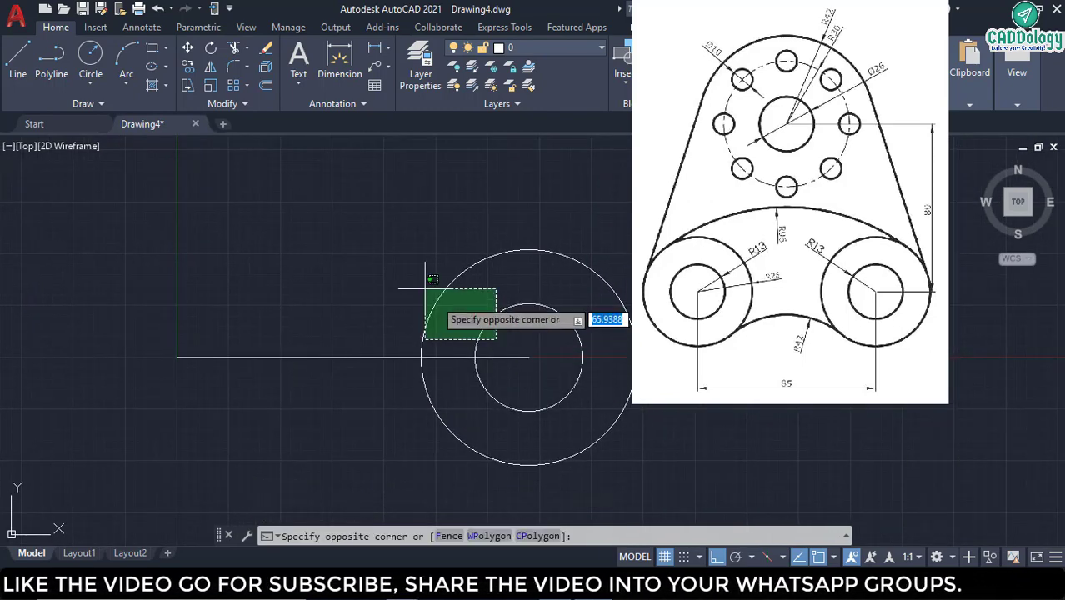
pyautogui.click(395, 246)
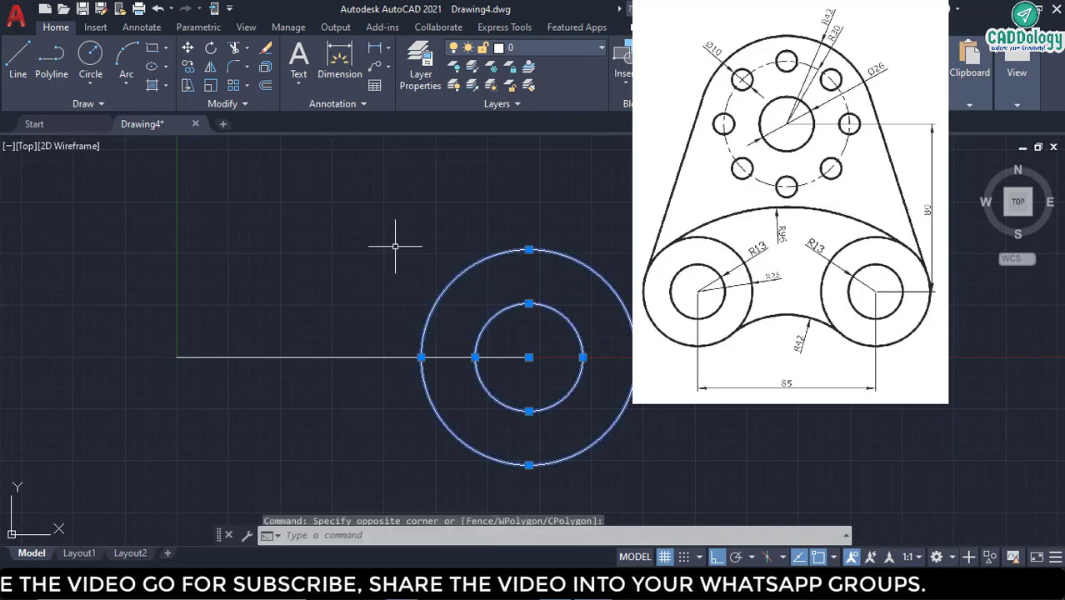
pyautogui.click(191, 68)
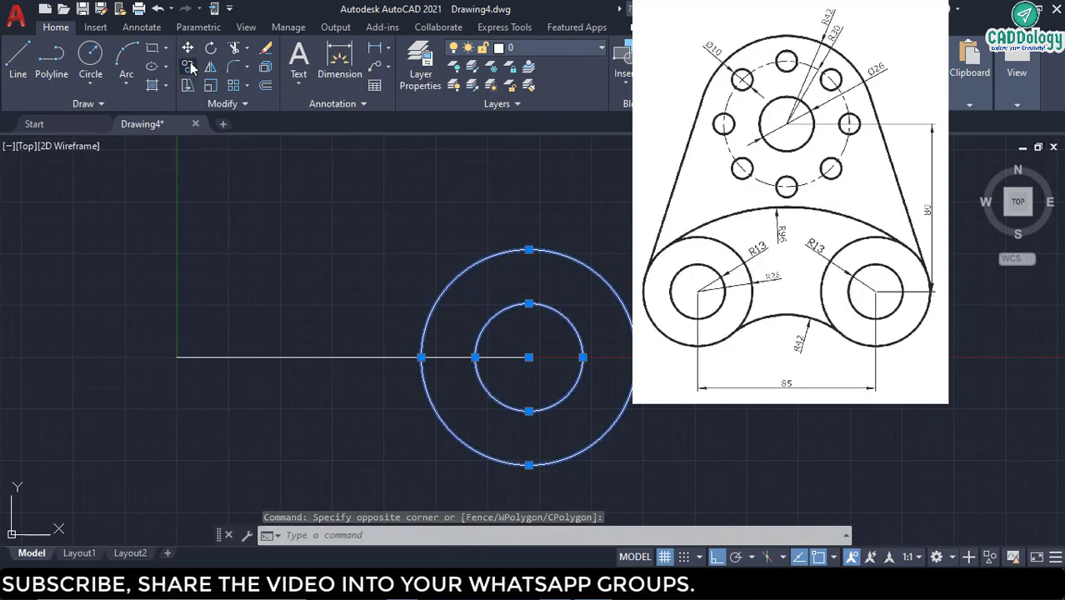
pyautogui.click(529, 357)
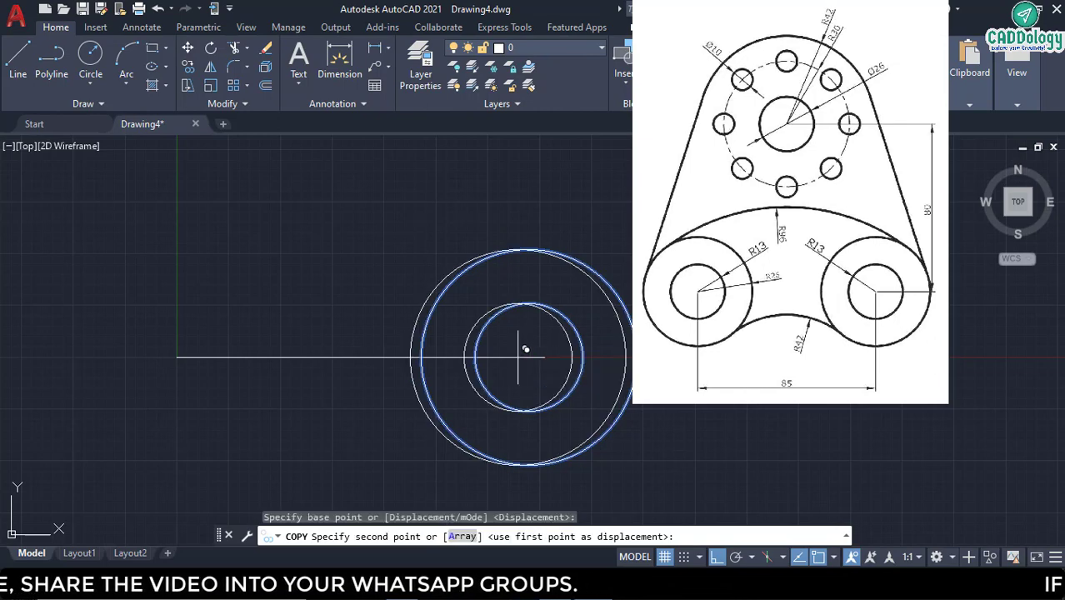
pyautogui.click(178, 356)
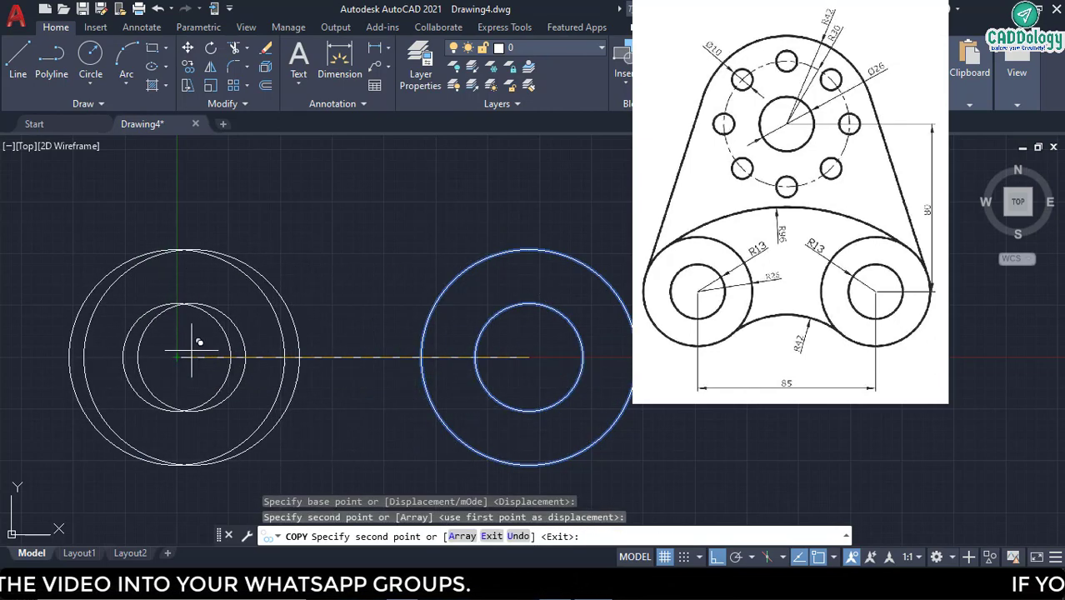
pyautogui.rightClick(414, 289)
pyautogui.click(449, 297)
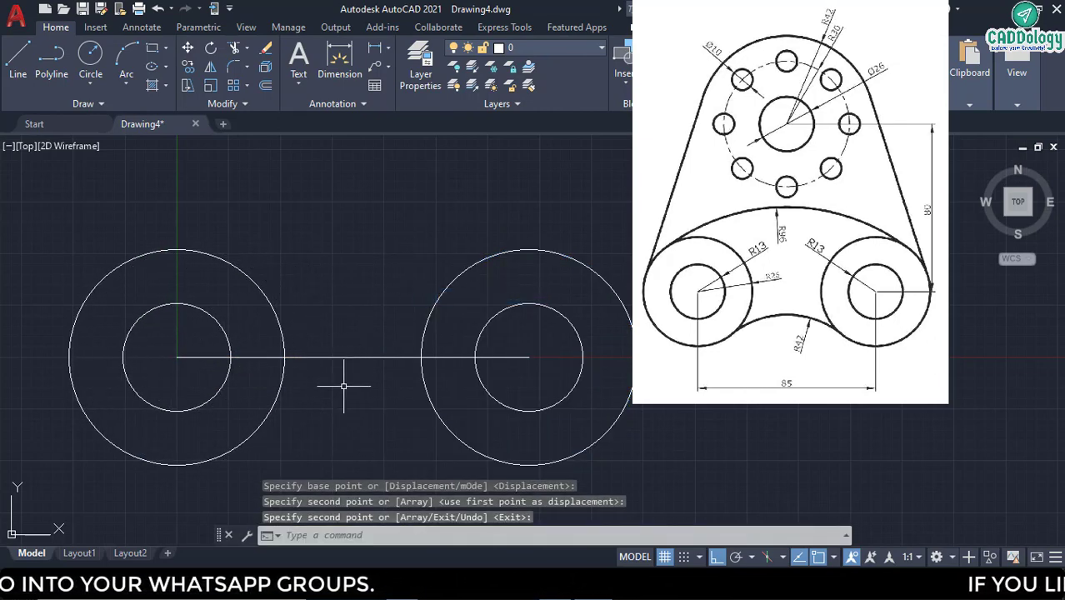
# - Fillet the lower inner sides of the two outer circles with a radius of 42
pyautogui.moveTo(343, 386)
pyautogui.mouseDown(button='middle')
pyautogui.moveTo(350, 374)
pyautogui.moveTo(331, 368)
pyautogui.moveTo(341, 354)
pyautogui.mouseUp(button='middle')
pyautogui.write('fi')
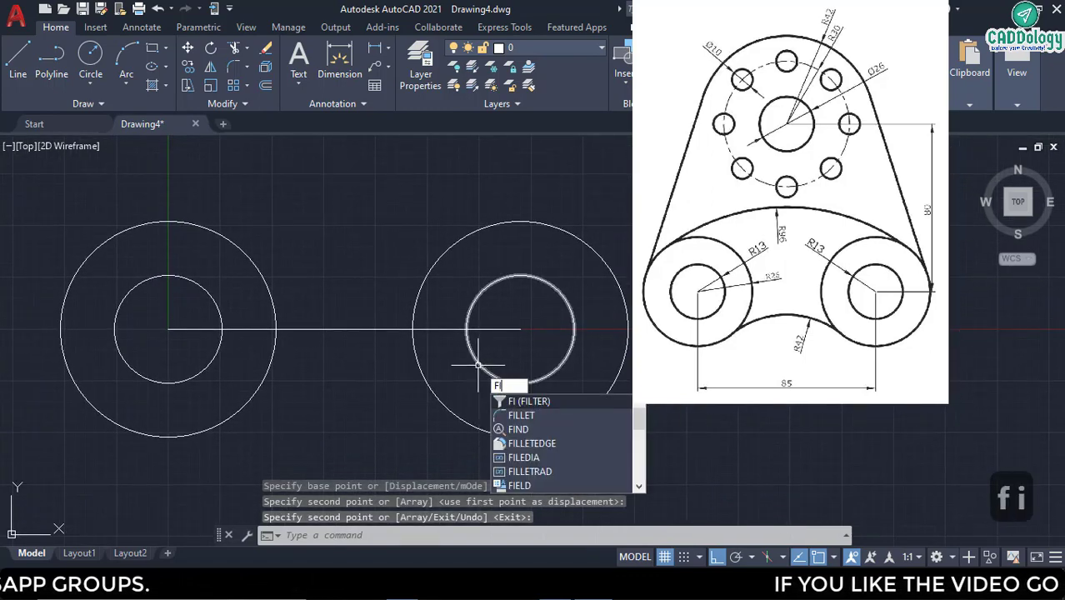
pyautogui.press('Down')
pyautogui.press('Return')
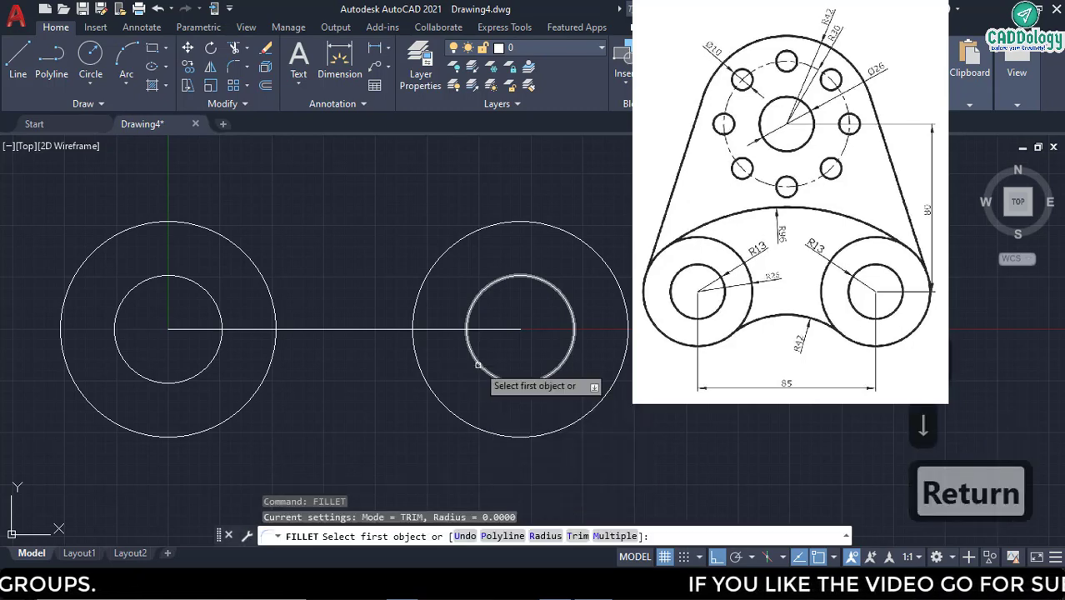
pyautogui.click(546, 535)
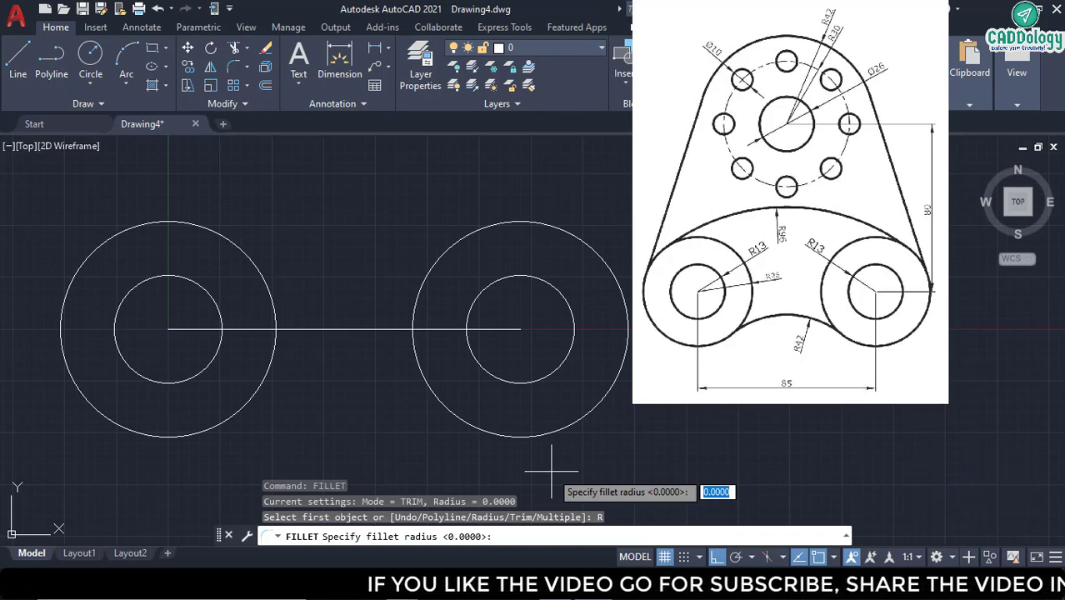
pyautogui.write('42')
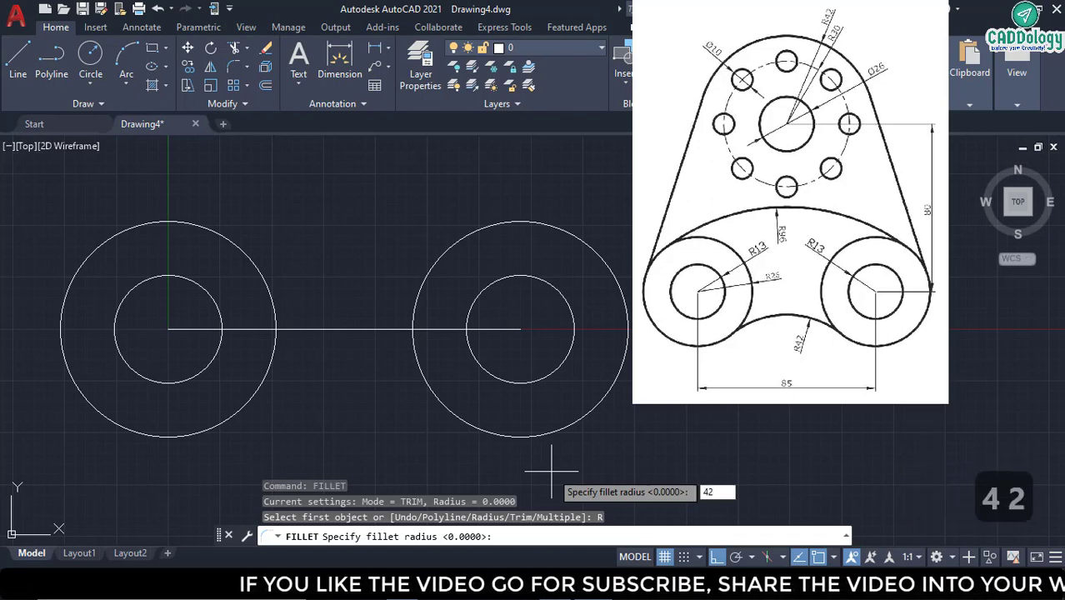
pyautogui.press('Return')
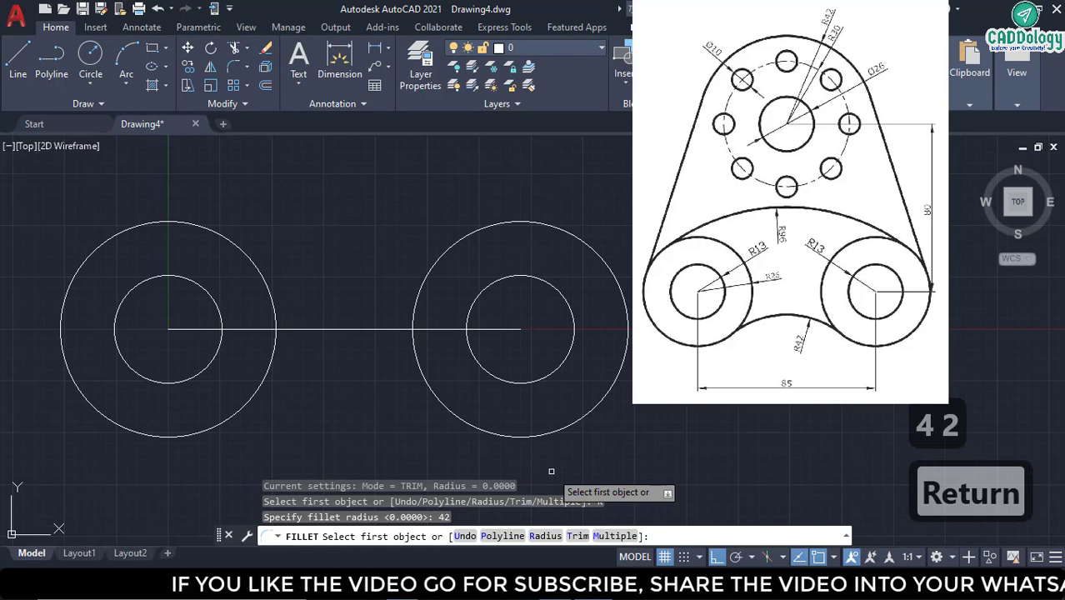
pyautogui.click(249, 399)
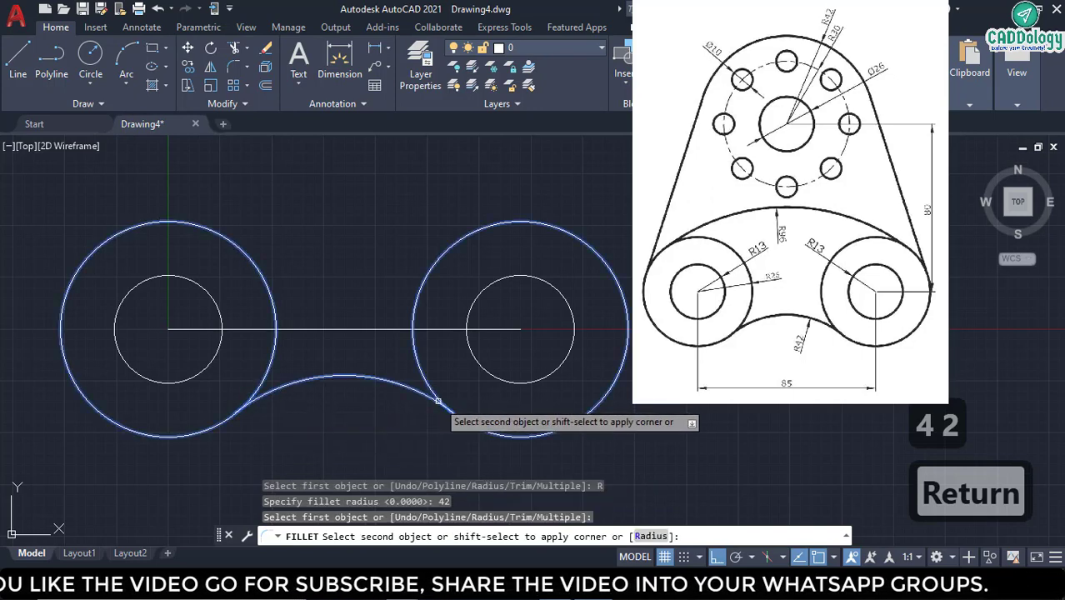
pyautogui.click(430, 400)
# - Draw a tangent-tangent-radius circle of radius 96 touching the upper outer sides of both radius 26 circles
pyautogui.moveTo(289, 318); pyautogui.dragTo(315, 355, button='middle')
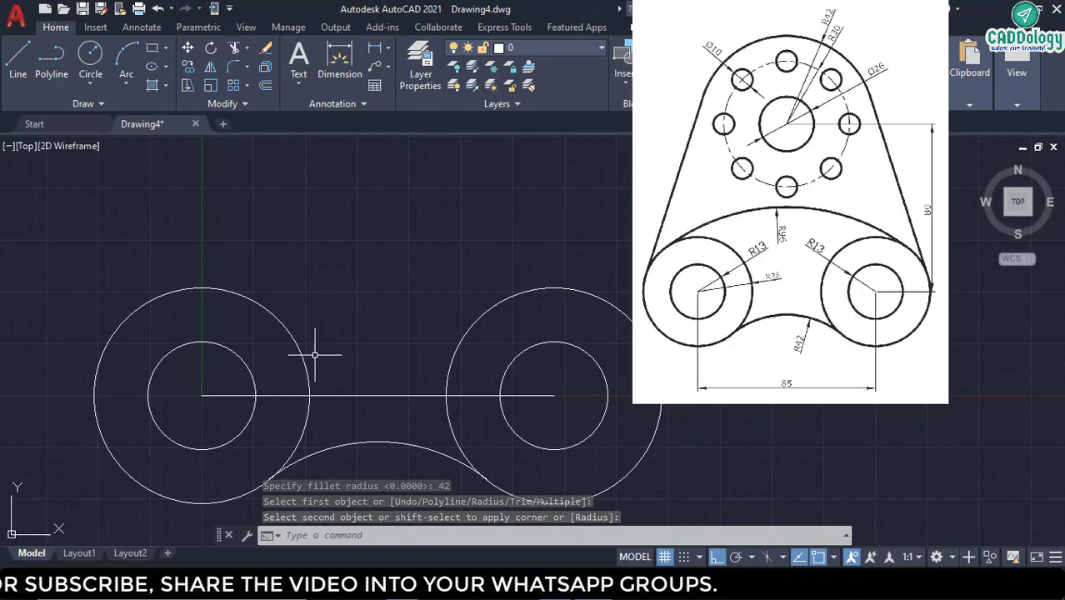
pyautogui.click(88, 83)
pyautogui.click(140, 274)
pyautogui.scroll(-2, 283, 296)
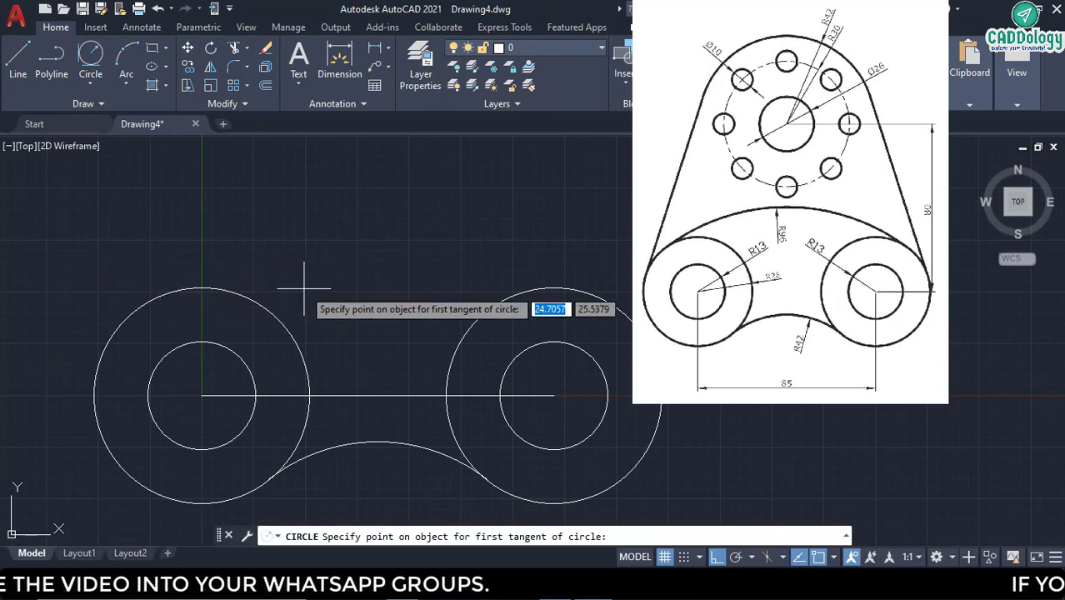
pyautogui.scroll(2, 292, 309)
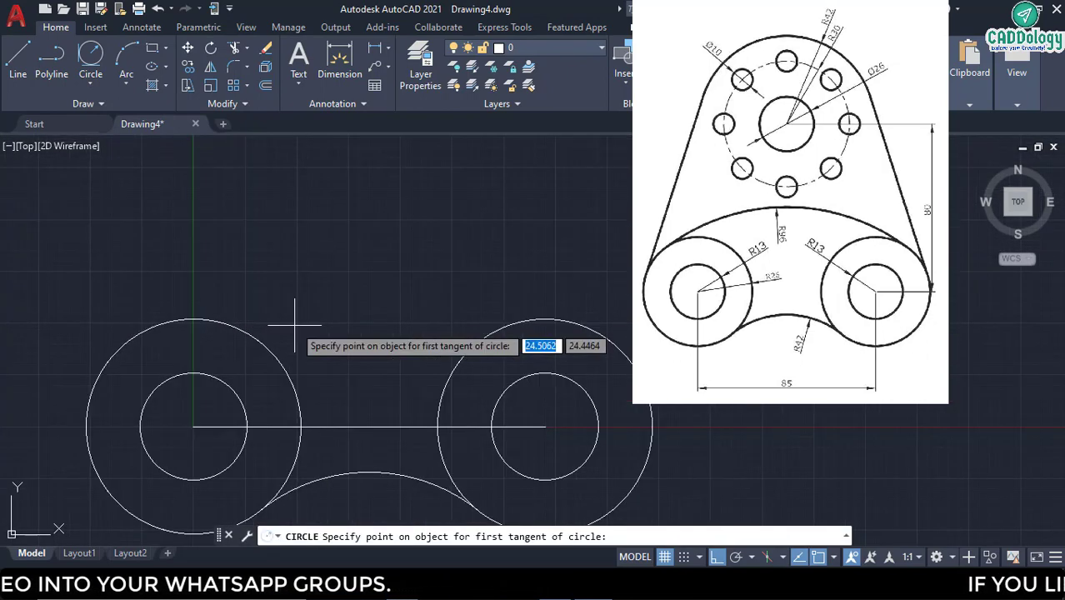
pyautogui.moveTo(292, 310); pyautogui.dragTo(283, 341, button='middle')
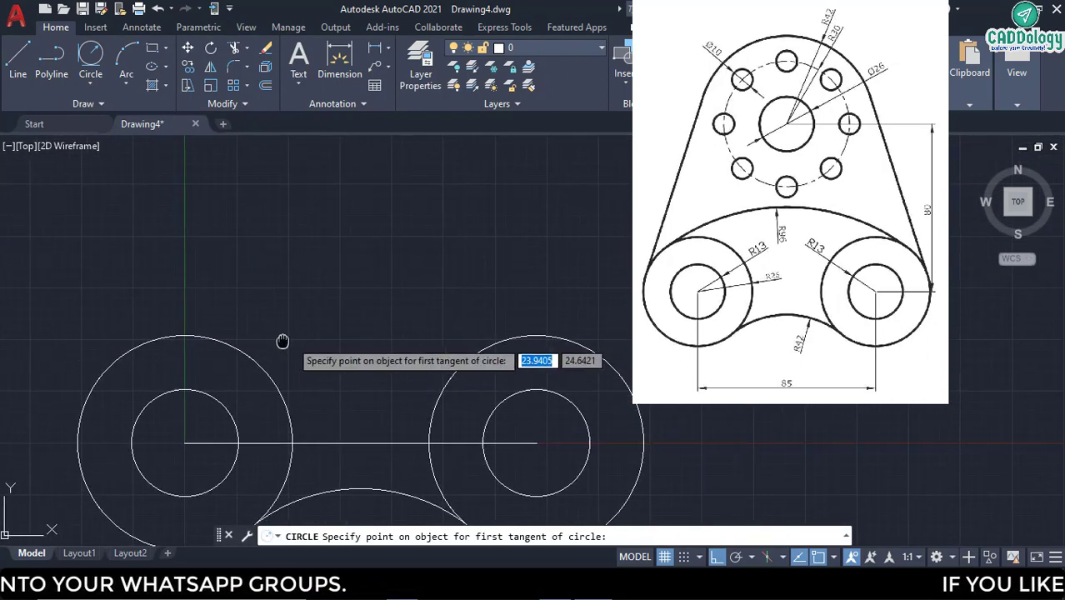
pyautogui.click(85, 389)
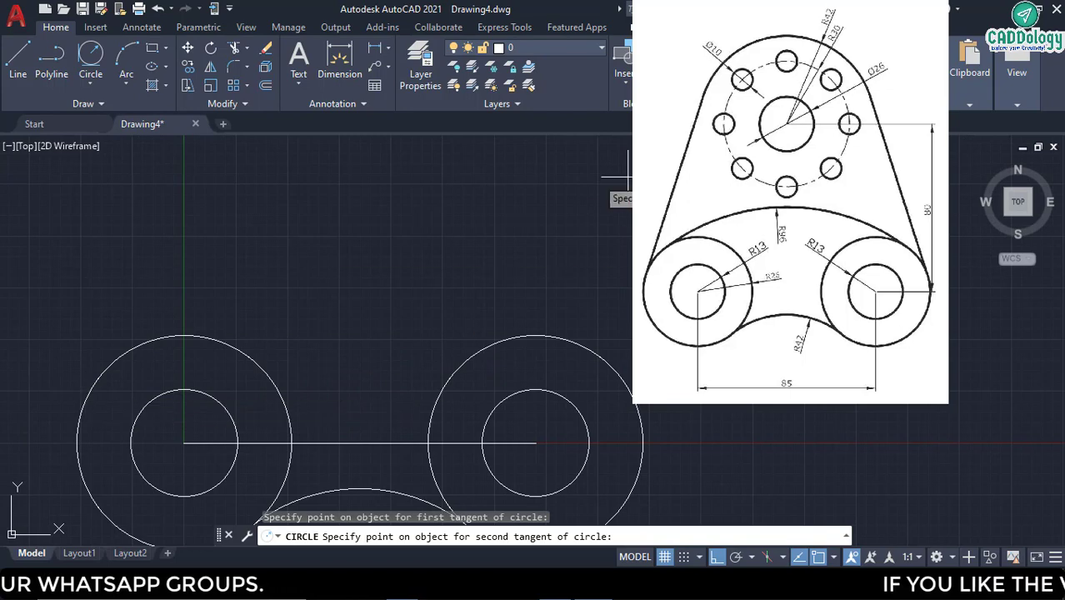
pyautogui.click(627, 386)
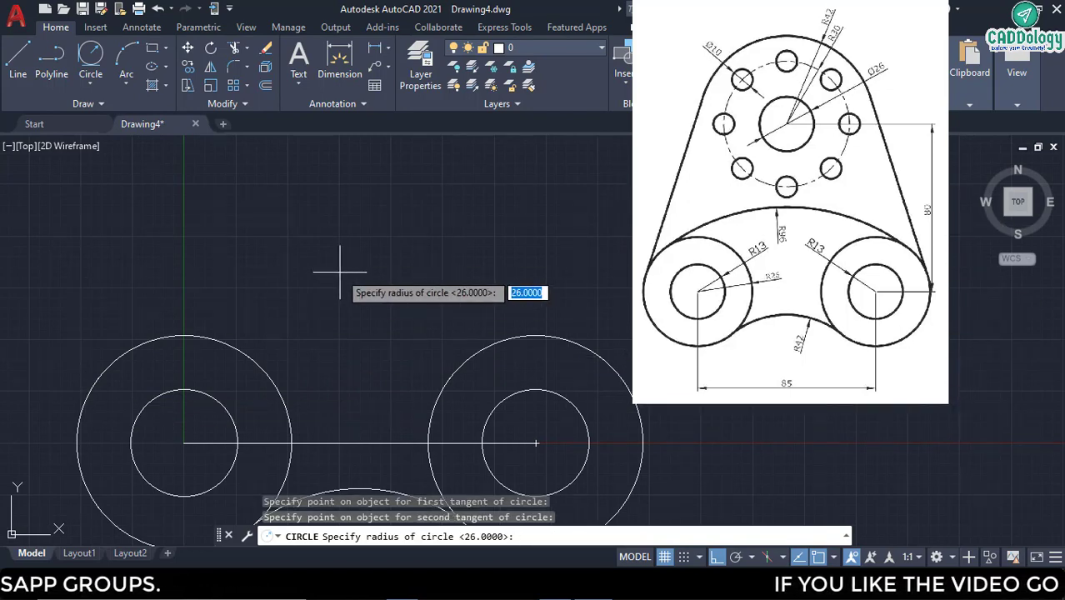
pyautogui.write('96')
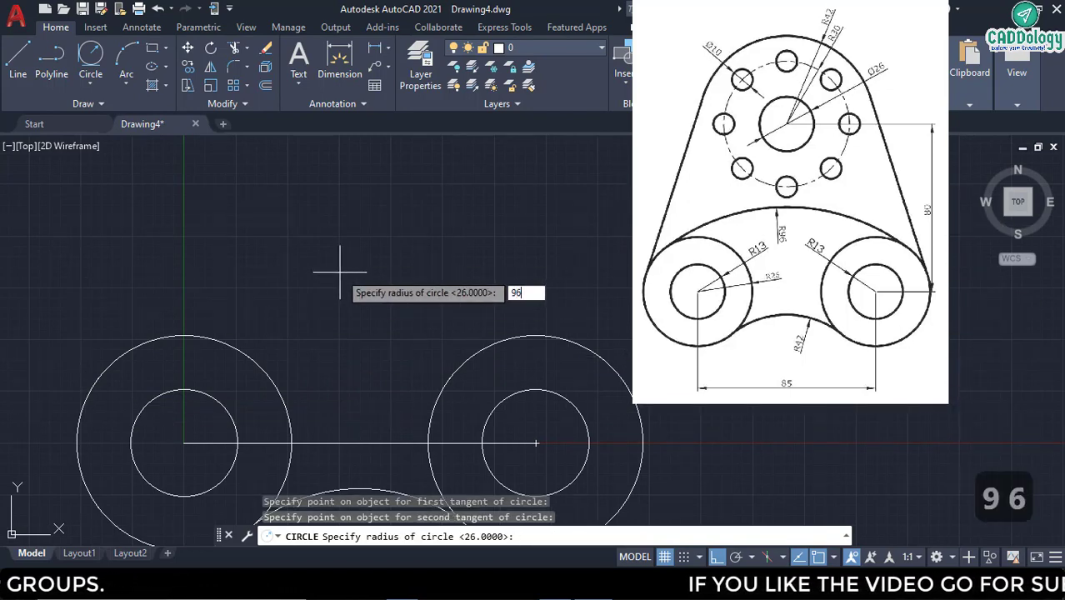
pyautogui.press('Return')
# - Trim away the lower portion of the radius 96 circle, keeping only the arc bridging the two outer boss circles
pyautogui.scroll(-2, 350, 223)
pyautogui.moveTo(367, 293); pyautogui.dragTo(344, 255, button='middle')
pyautogui.write('tr')
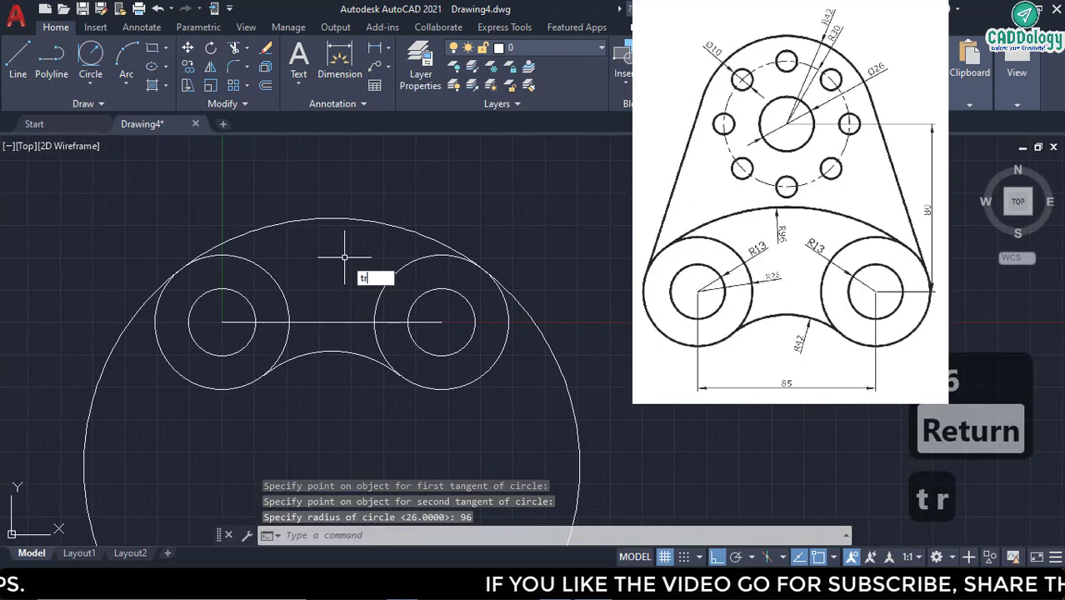
pyautogui.press('Return')
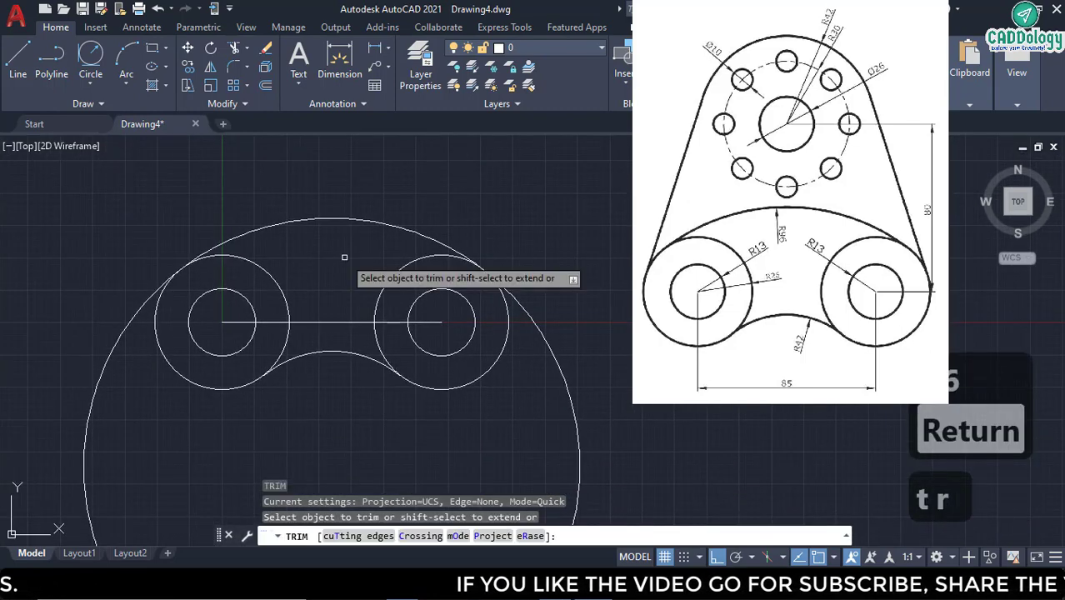
pyautogui.click(574, 401)
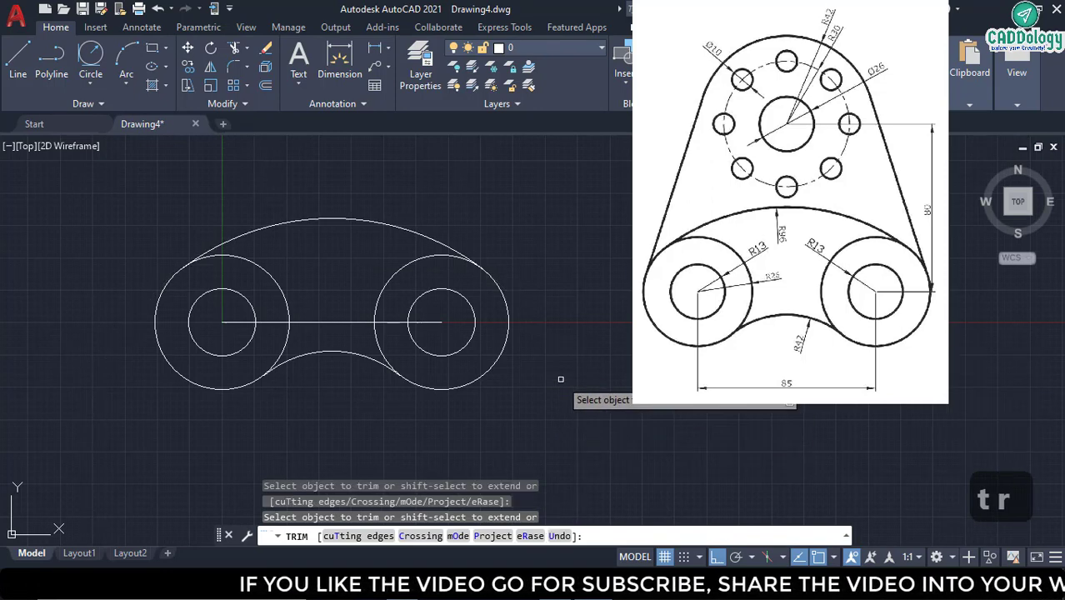
pyautogui.rightClick(560, 380)
pyautogui.click(598, 163)
# - Draw a vertical line 80 long upward from the midpoint of the horizontal line between the boss centres
pyautogui.moveTo(375, 303); pyautogui.dragTo(355, 393, button='middle')
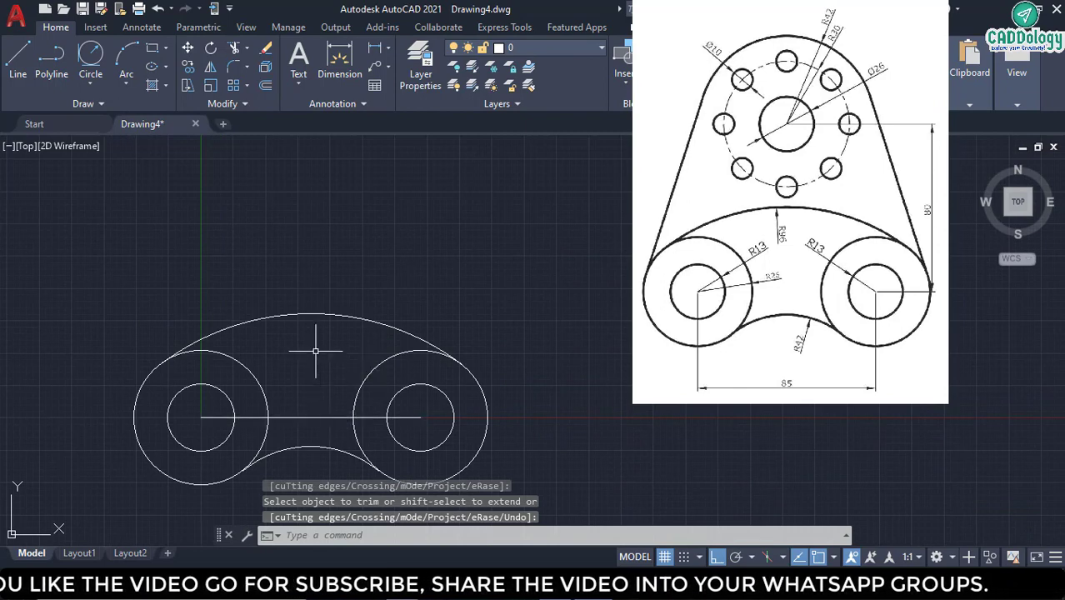
pyautogui.press('l')
pyautogui.press('space')
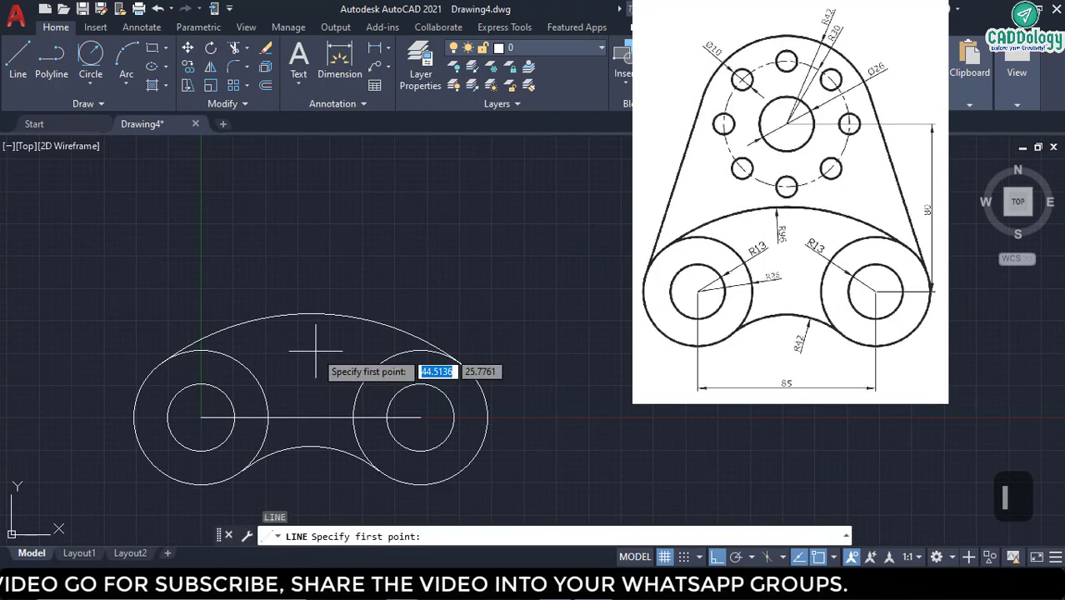
pyautogui.click(310, 418)
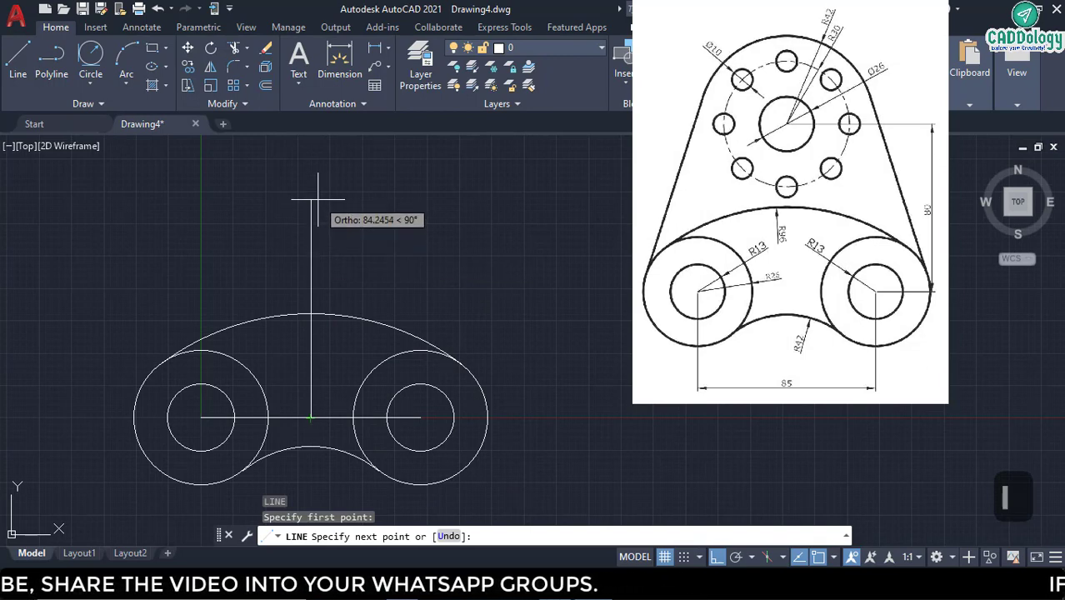
pyautogui.write('80')
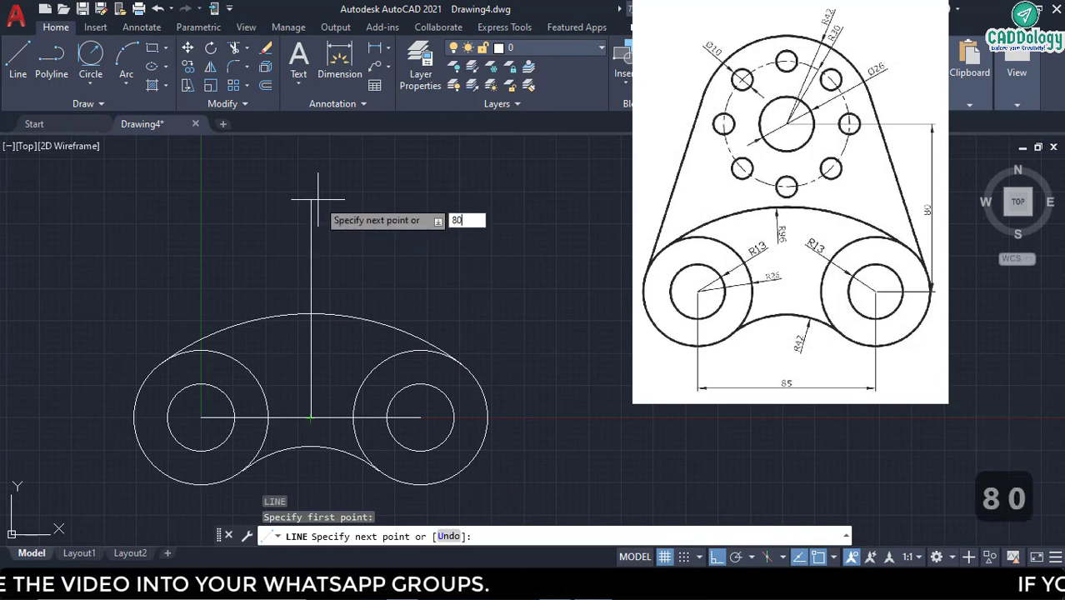
pyautogui.press('Return')
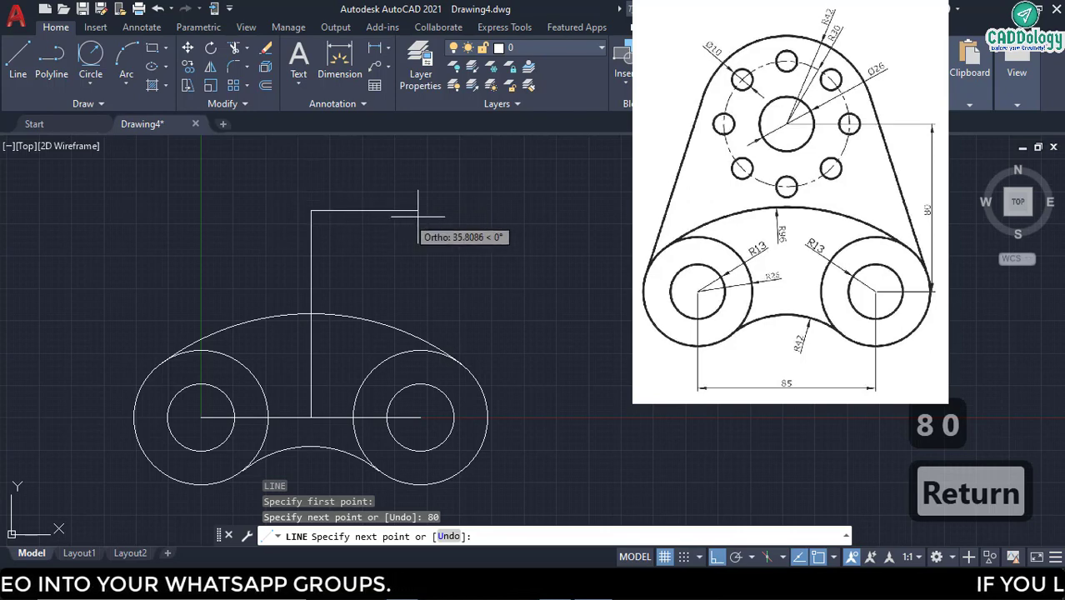
pyautogui.rightClick(420, 215)
pyautogui.click(434, 227)
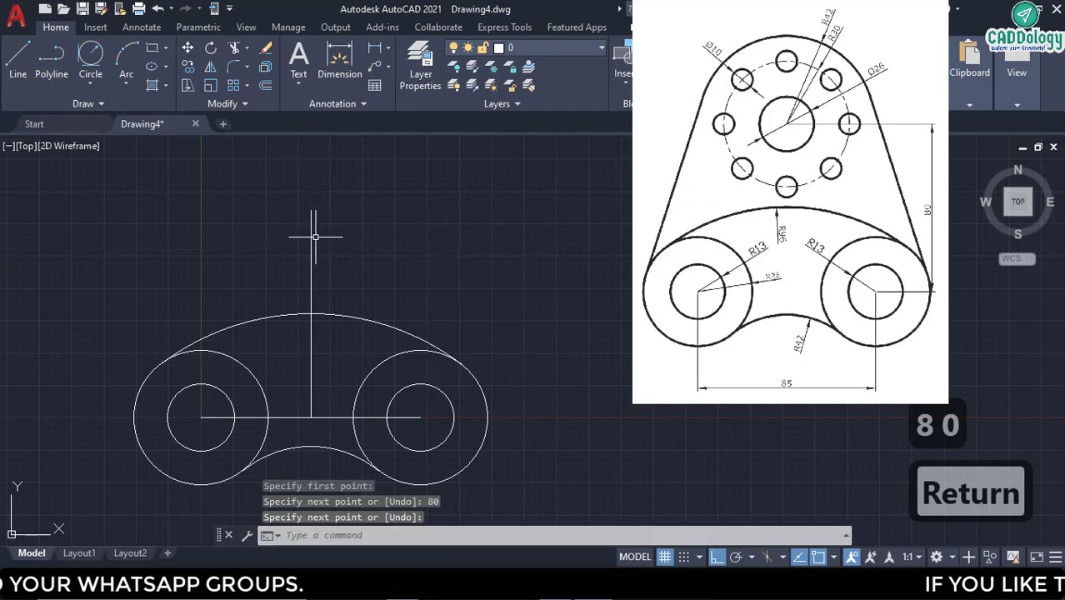
# - Draw a circle of radius 42 centred on the upper end of the vertical line
pyautogui.moveTo(315, 240); pyautogui.dragTo(315, 248, button='middle')
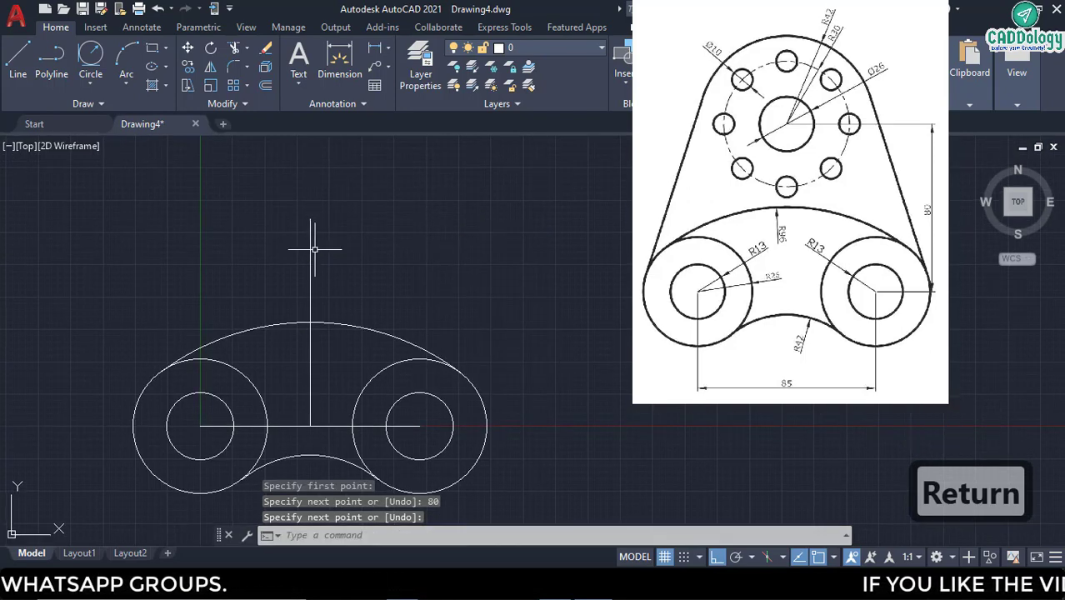
pyautogui.write('c')
pyautogui.press('Return')
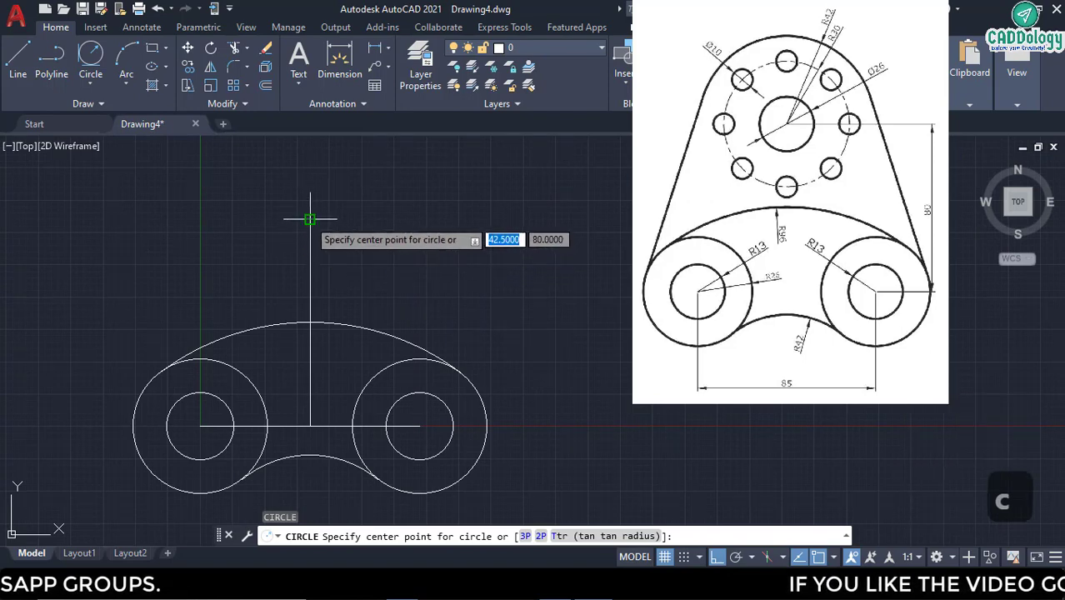
pyautogui.click(310, 219)
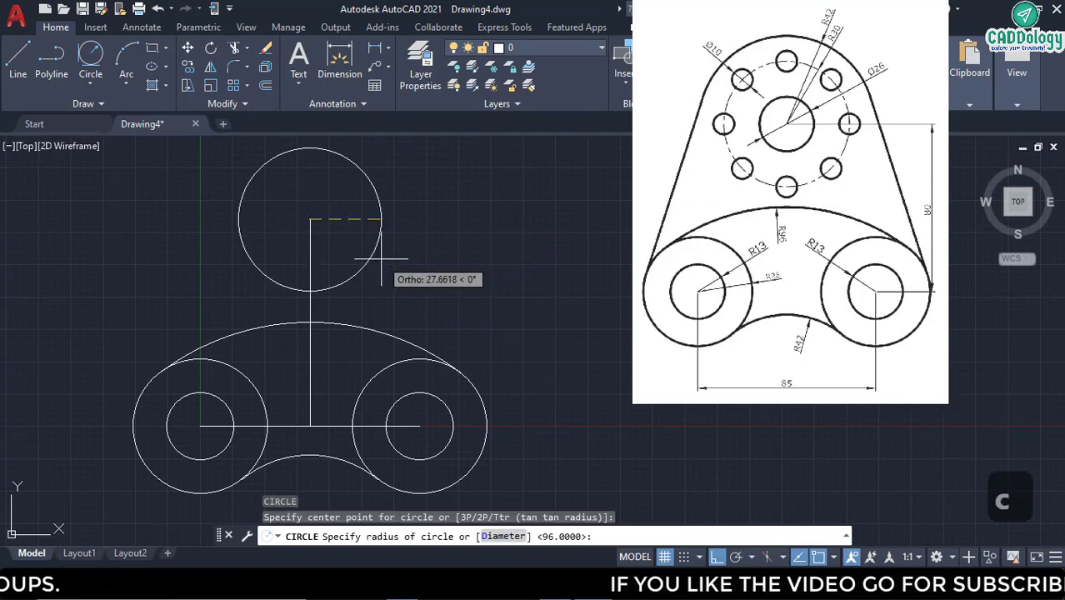
pyautogui.write('42')
pyautogui.press('Return')
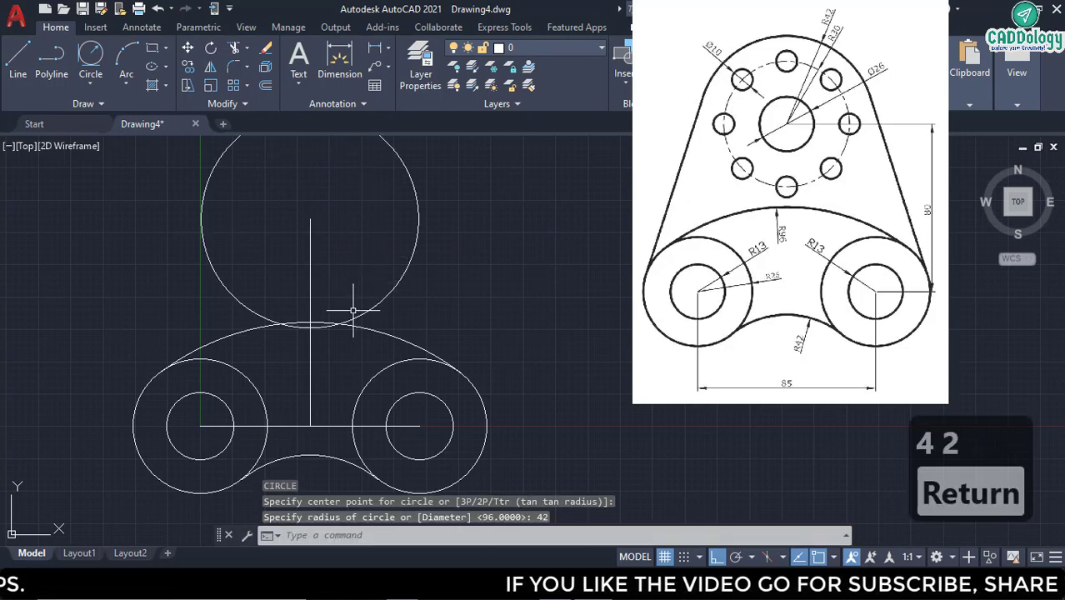
# - Add a concentric circle of radius 30 inside the radius 42 circle
pyautogui.moveTo(397, 241); pyautogui.dragTo(398, 289, button='middle')
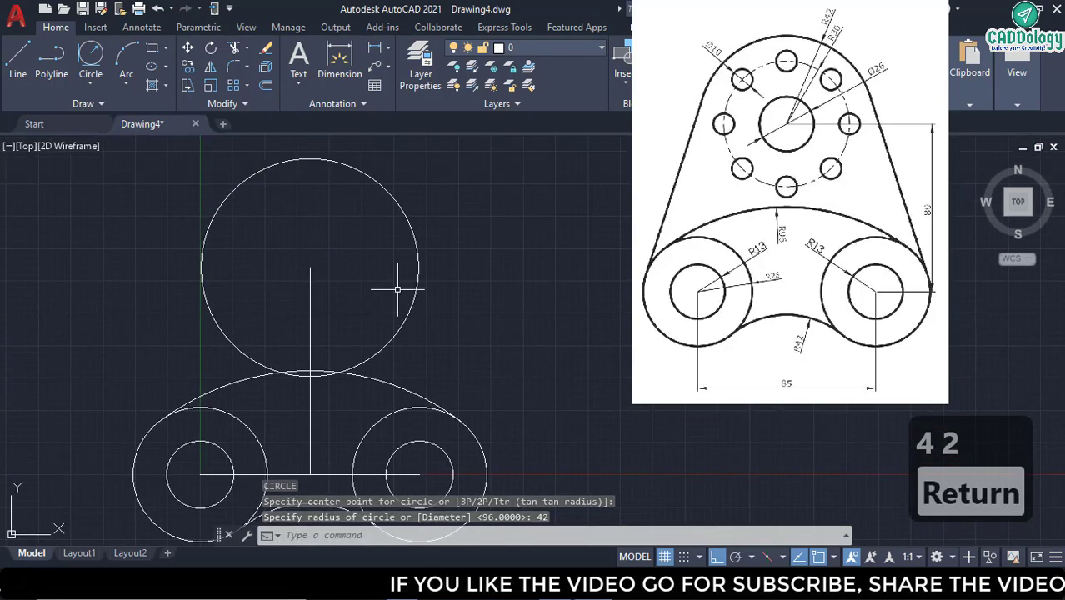
pyautogui.write('r')
pyautogui.press('Return')
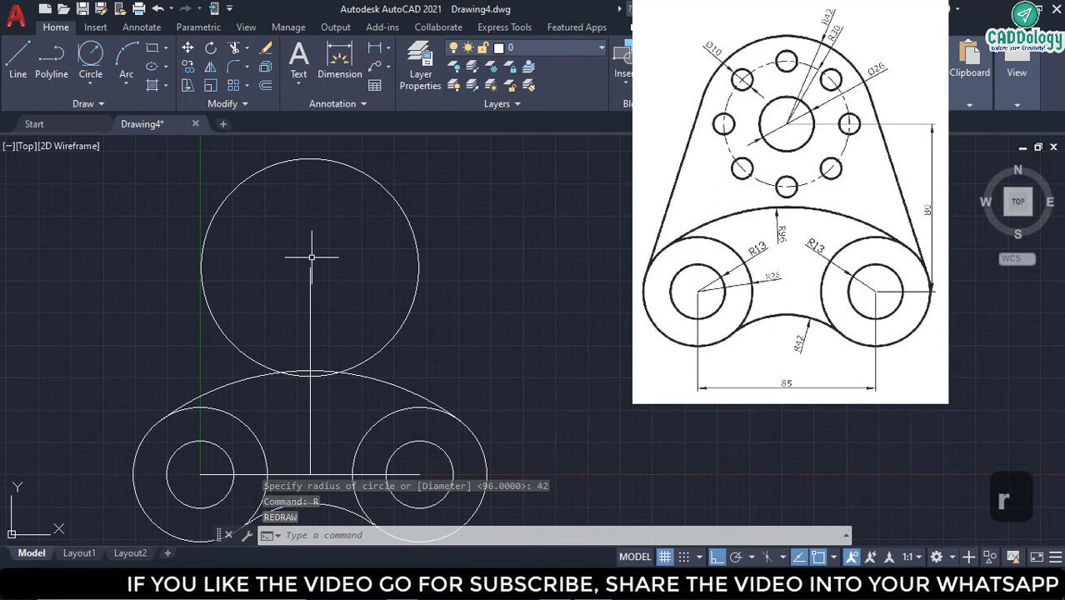
pyautogui.write('c')
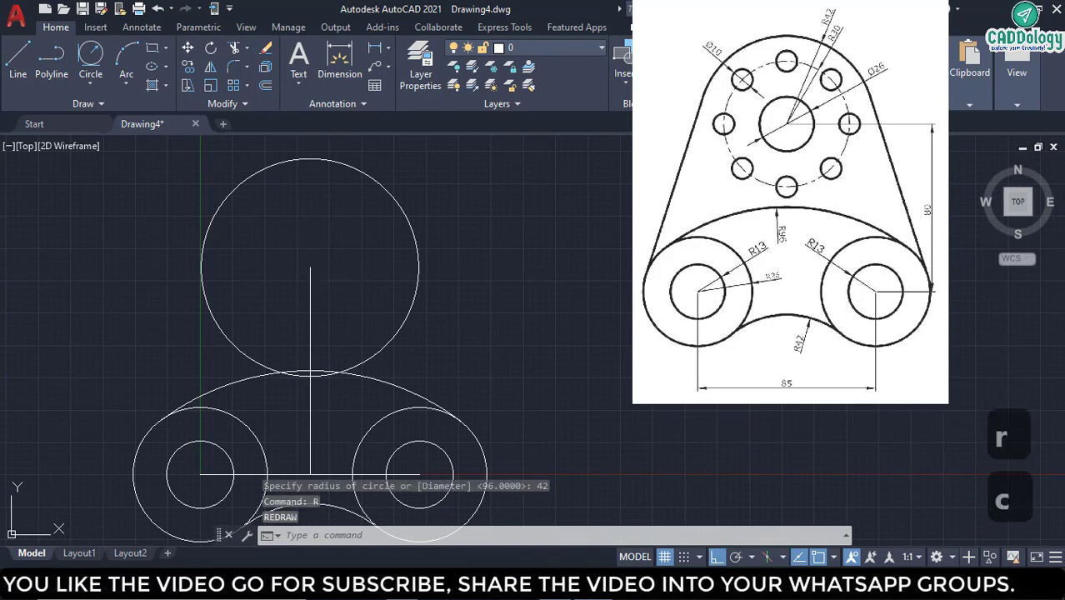
pyautogui.press('Return')
pyautogui.click(309, 268)
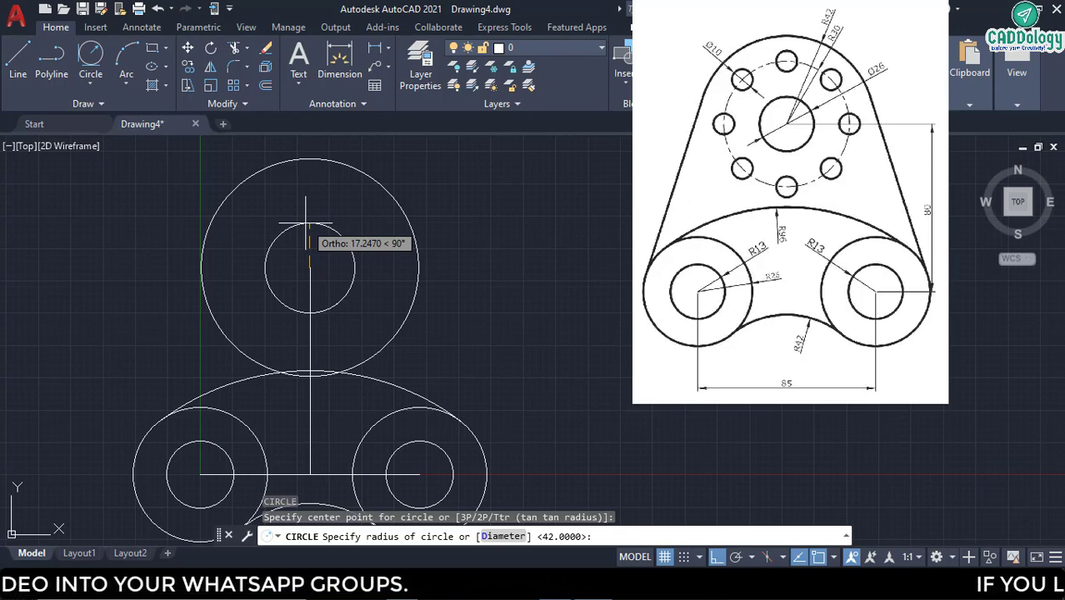
pyautogui.write('30')
pyautogui.press('Return')
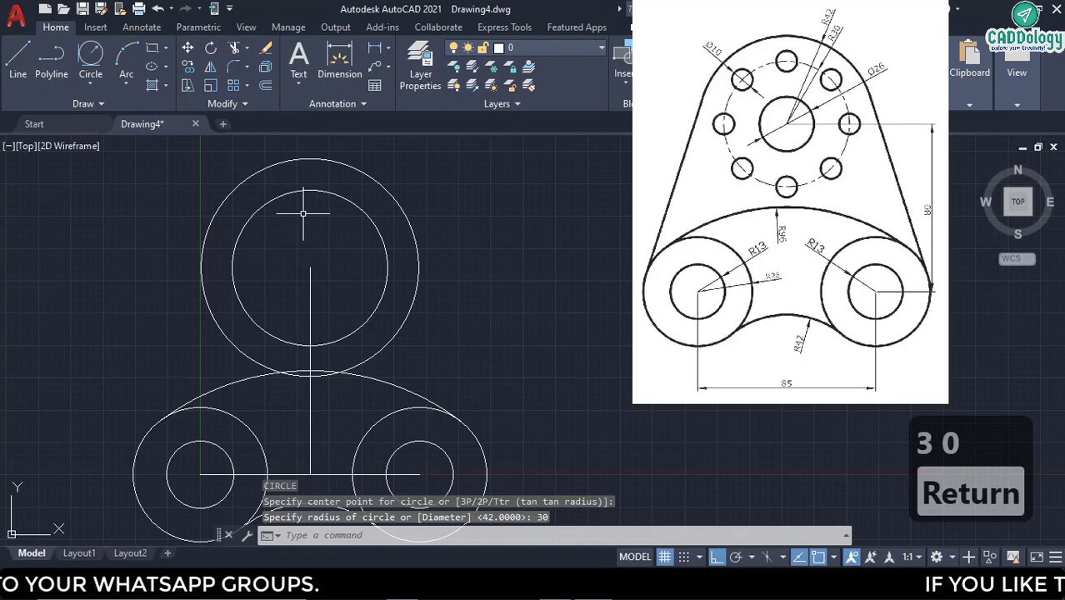
# - Draw a hole circle of radius 5 centred on the top quadrant of the radius 30 circle
pyautogui.press('c')
pyautogui.press('space')
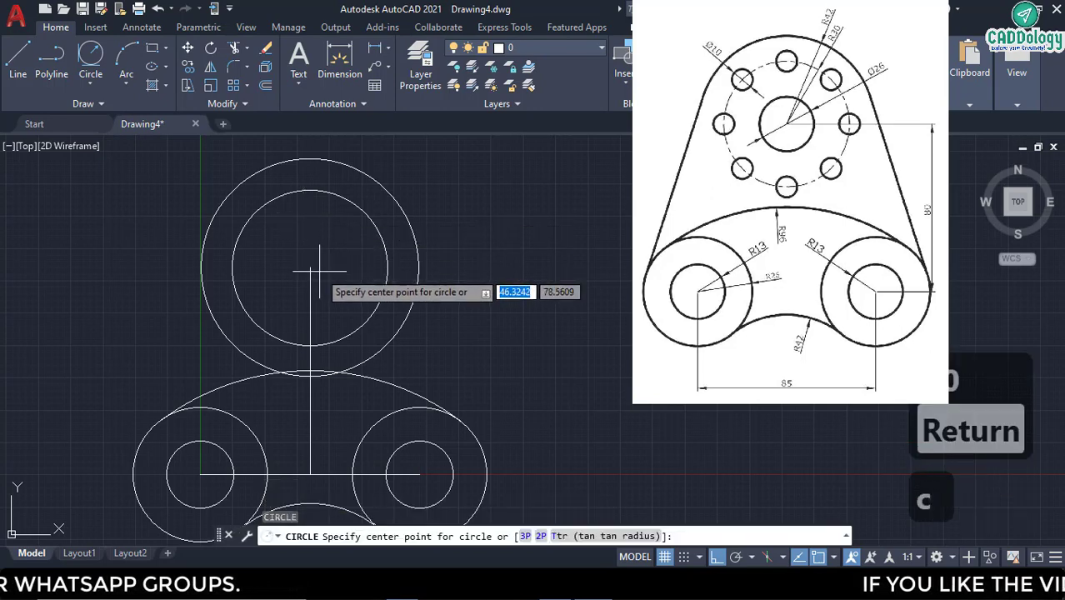
pyautogui.click(310, 193)
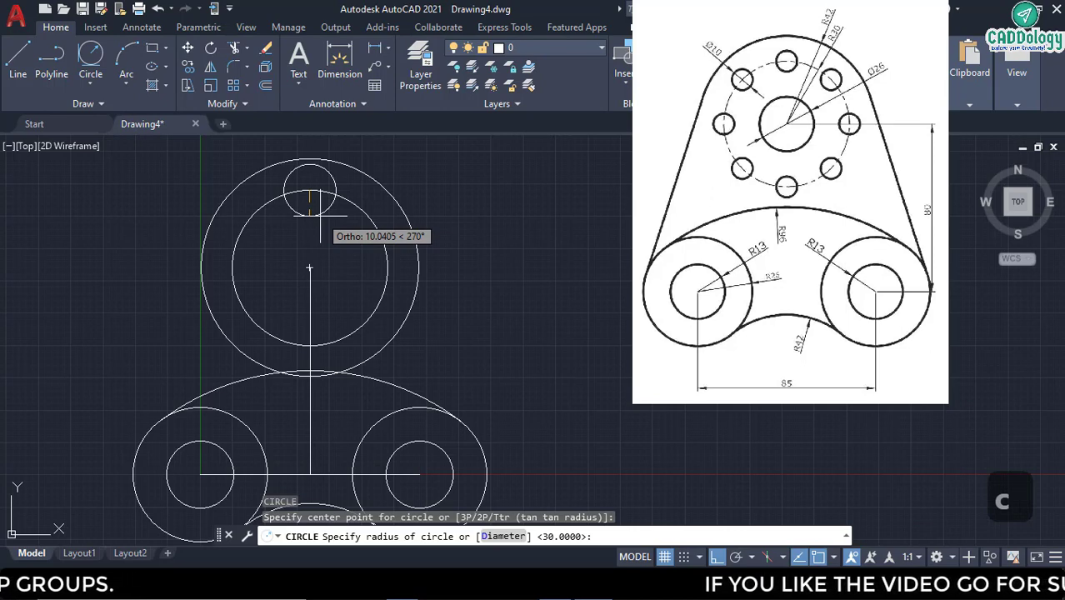
pyautogui.write('5')
pyautogui.press('Return')
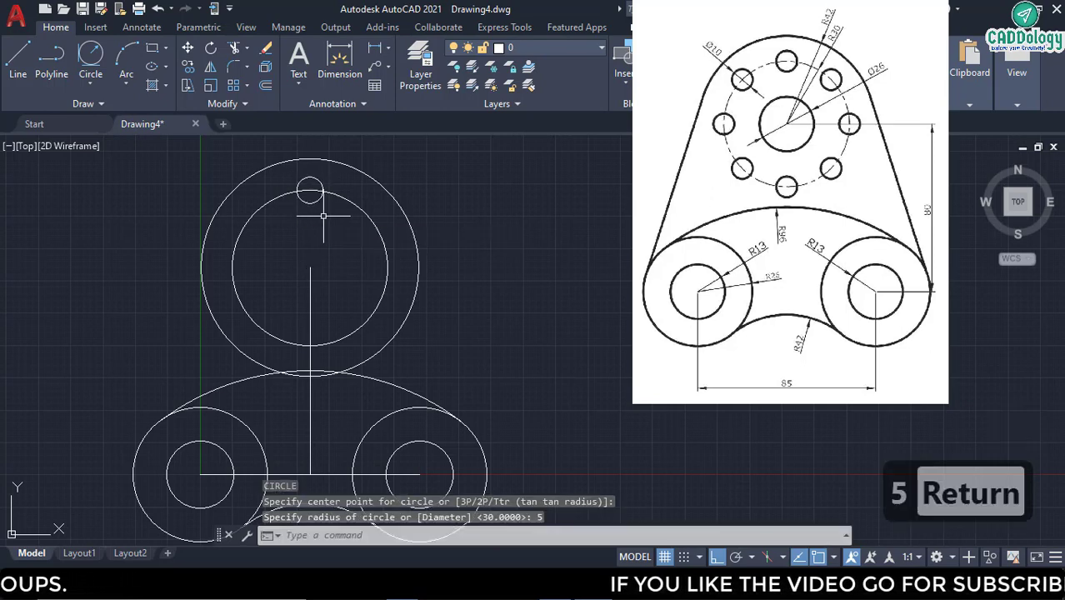
# - Polar array the radius 5 circle around the centre of the radius 30 circle with 8 items
pyautogui.click(246, 86)
pyautogui.click(284, 169)
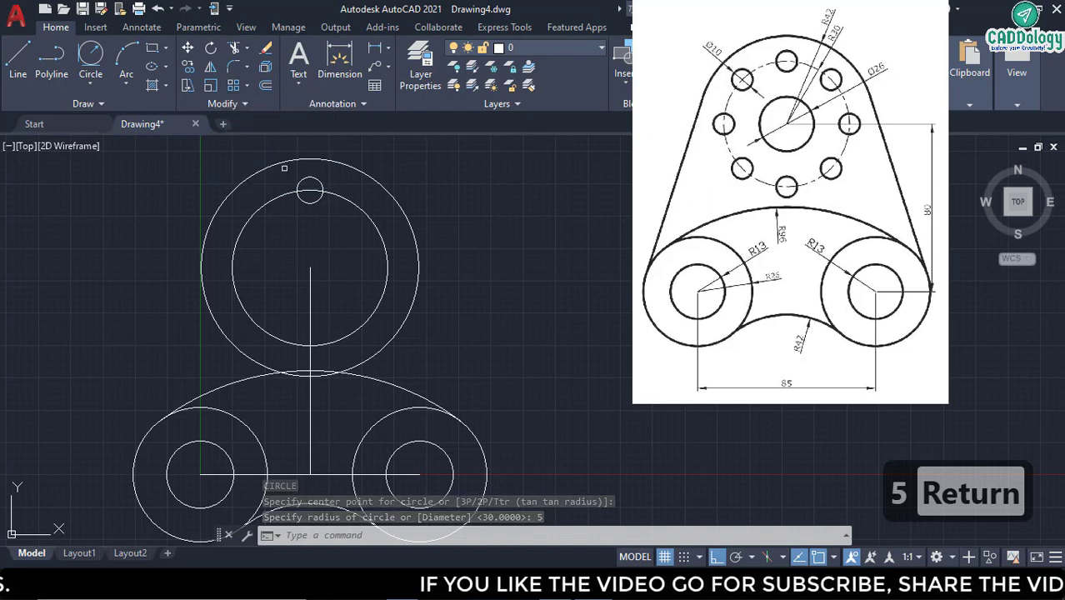
pyautogui.click(311, 203)
pyautogui.press('Return')
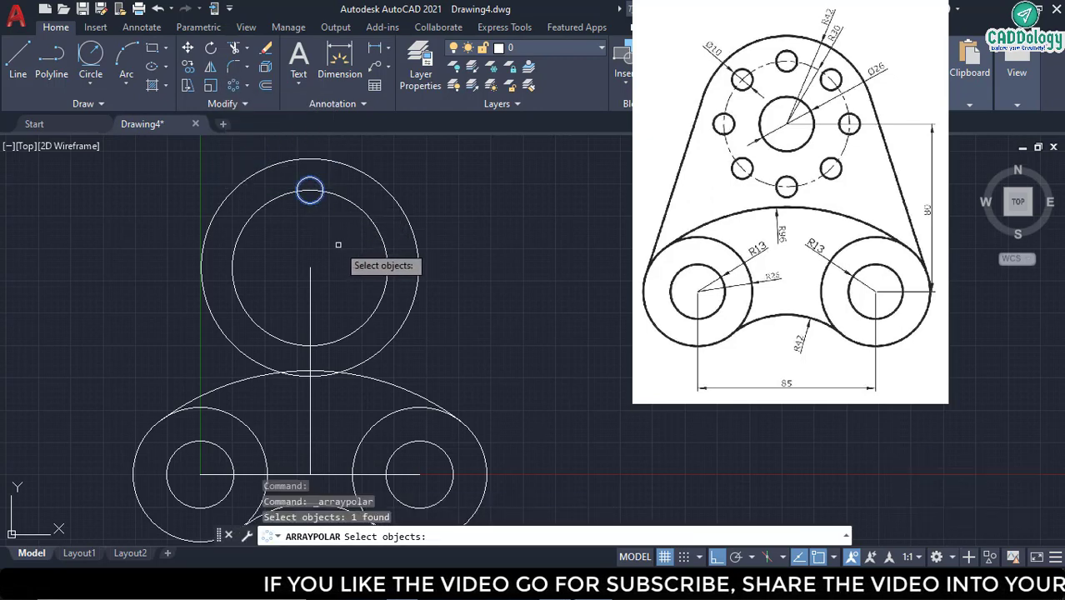
pyautogui.click(310, 267)
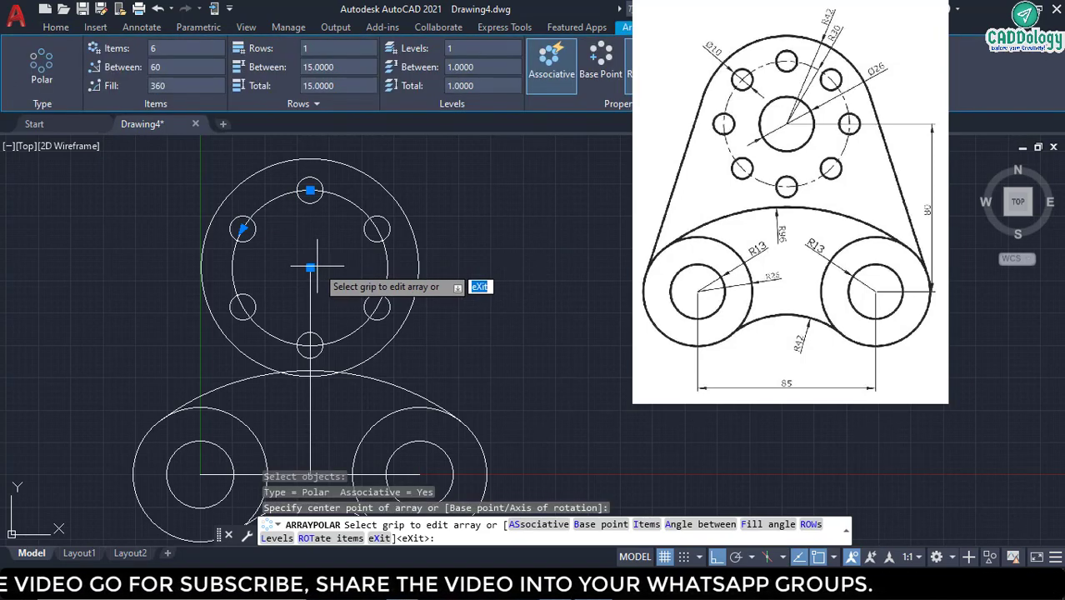
pyautogui.click(197, 50)
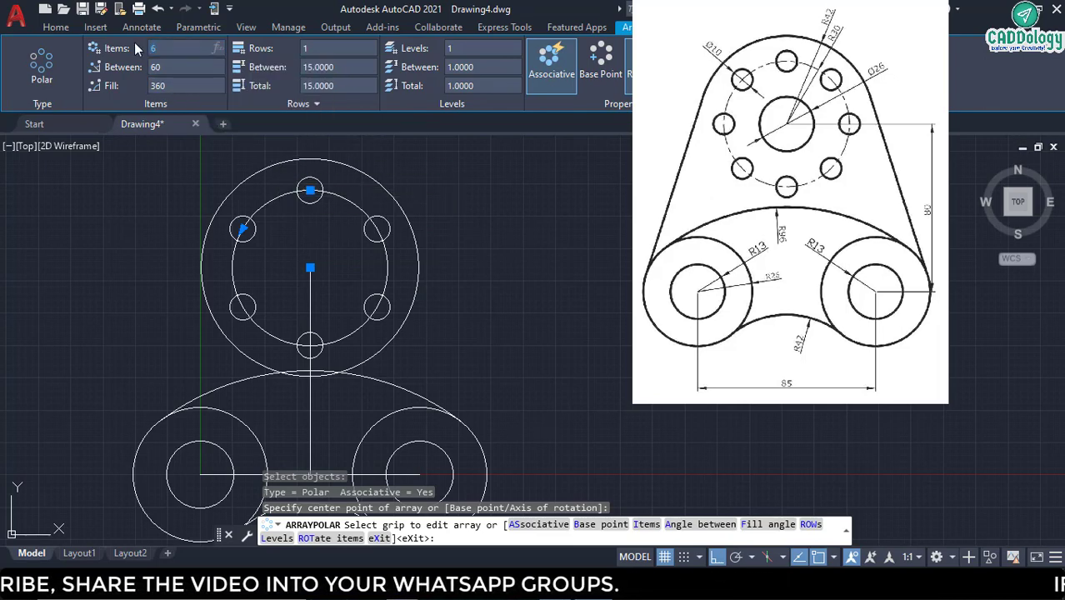
pyautogui.write('8')
pyautogui.press('Return')
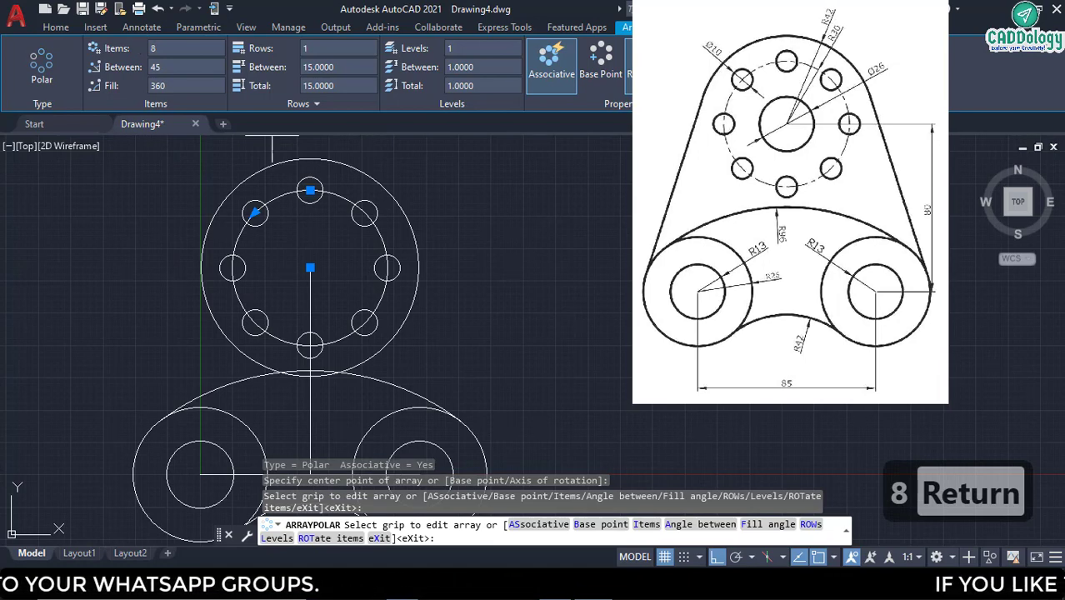
pyautogui.press('Return')
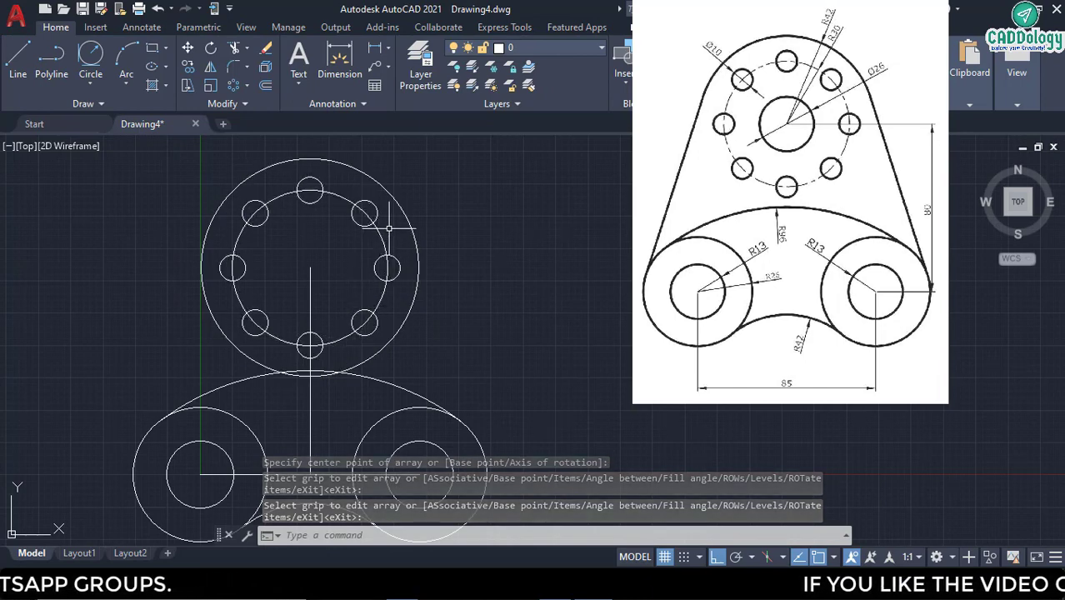
# - Draw a line tangent to the right sides of the radius 42 circle and the right boss's outer circle
pyautogui.moveTo(454, 331); pyautogui.dragTo(435, 308, button='middle')
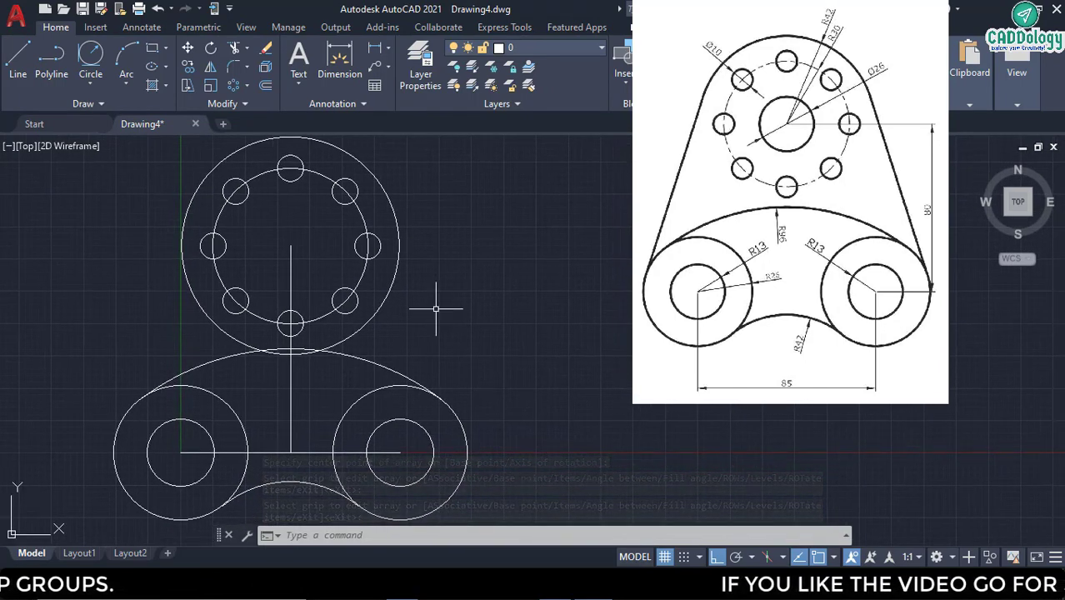
pyautogui.write('l')
pyautogui.press('Return')
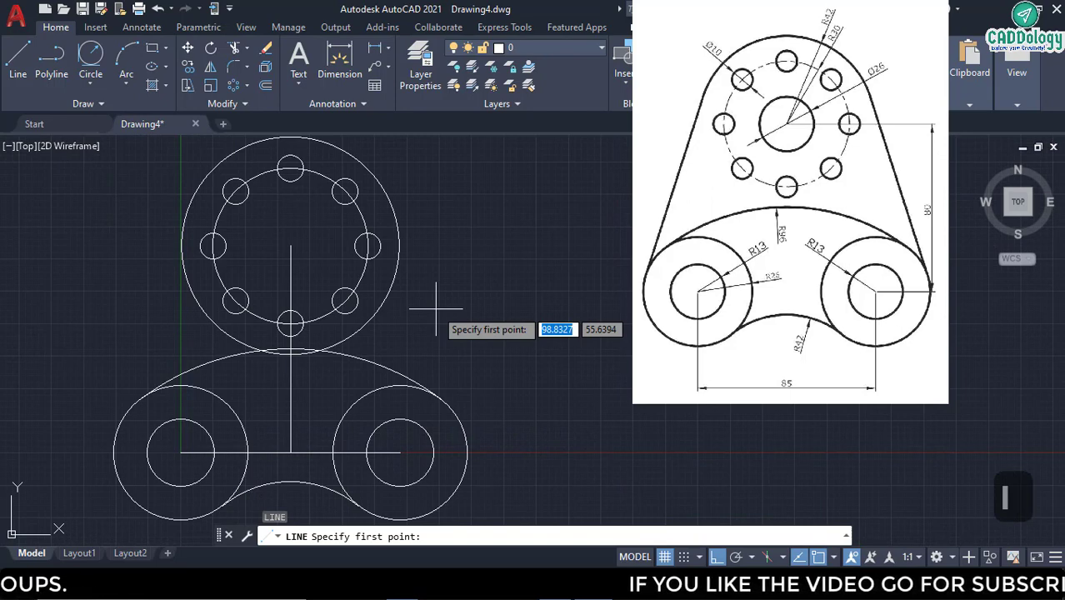
pyautogui.write('ta')
pyautogui.write('n')
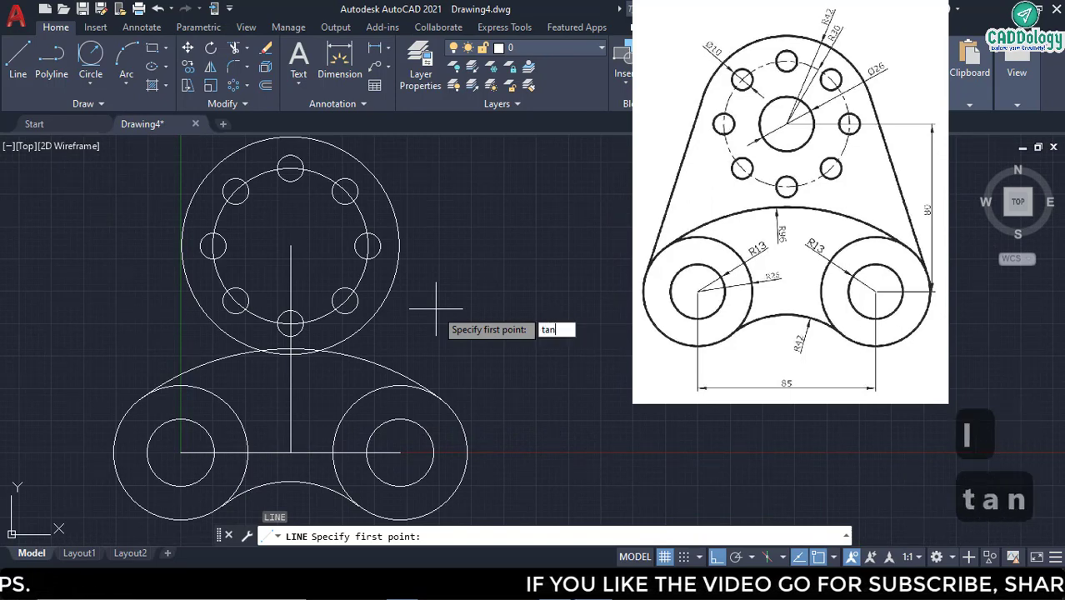
pyautogui.press('Return')
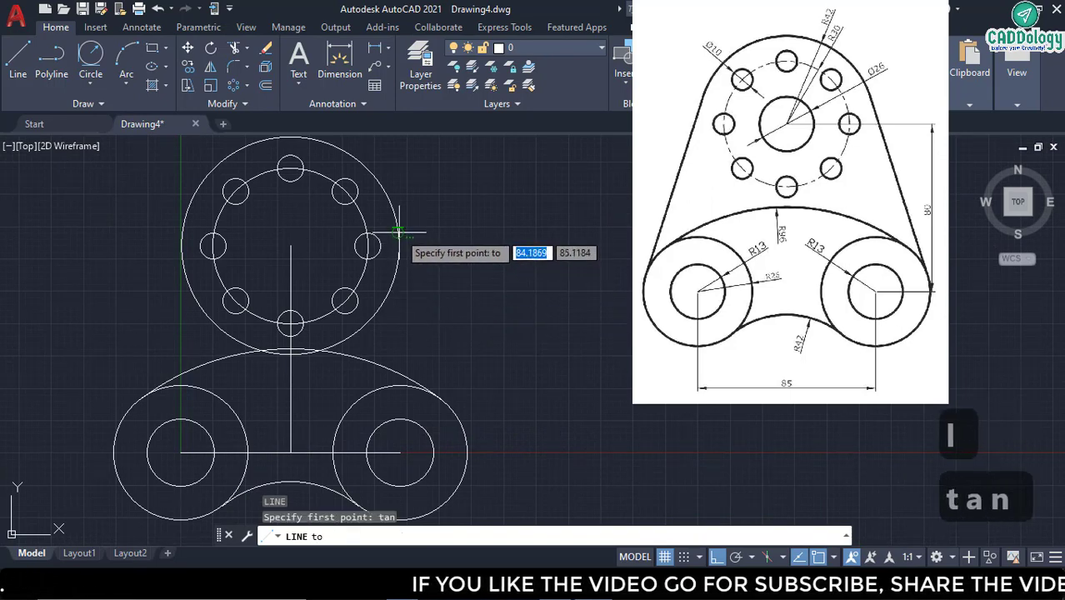
pyautogui.click(384, 195)
pyautogui.write('t')
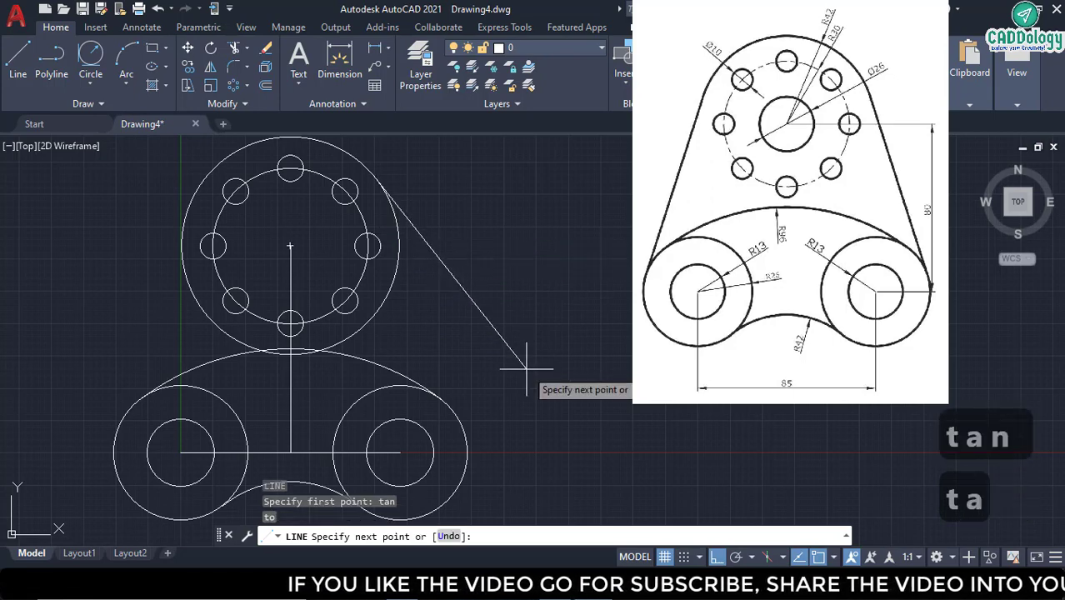
pyautogui.write('an')
pyautogui.press('Return')
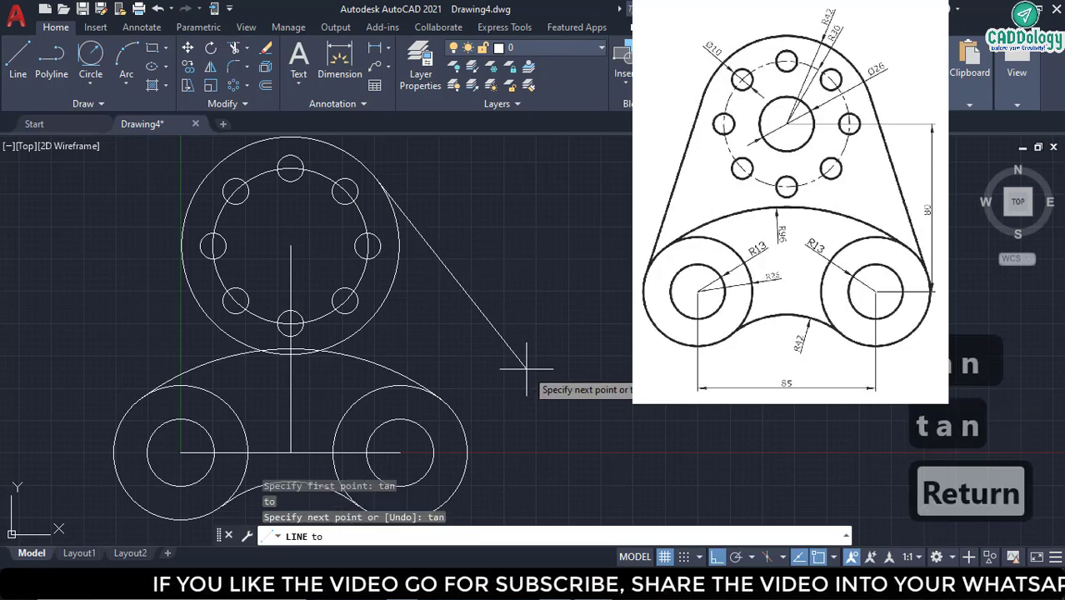
pyautogui.click(467, 435)
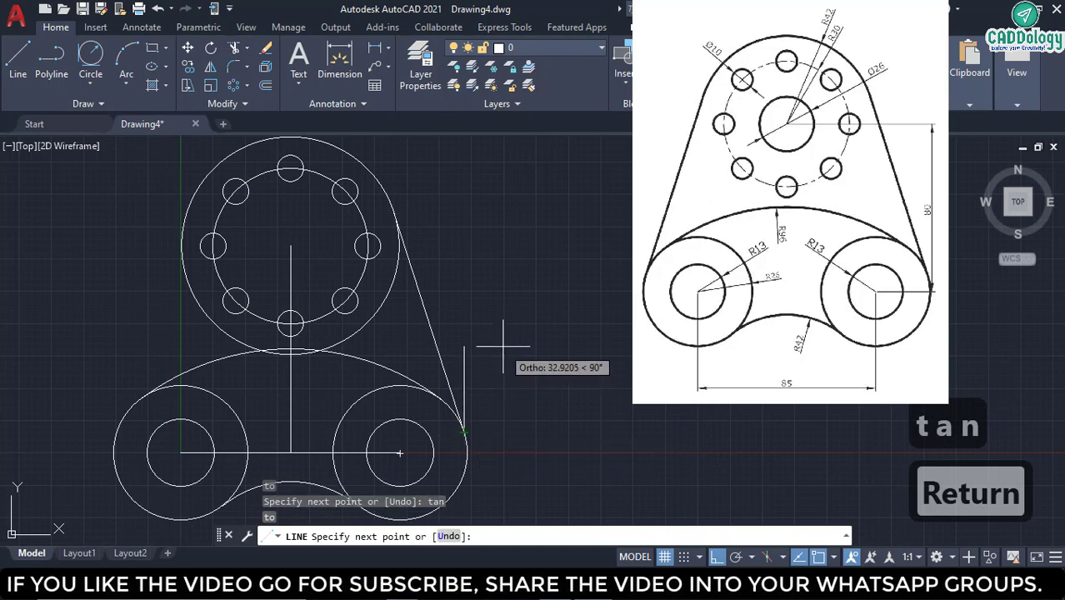
pyautogui.rightClick(488, 324)
pyautogui.click(503, 333)
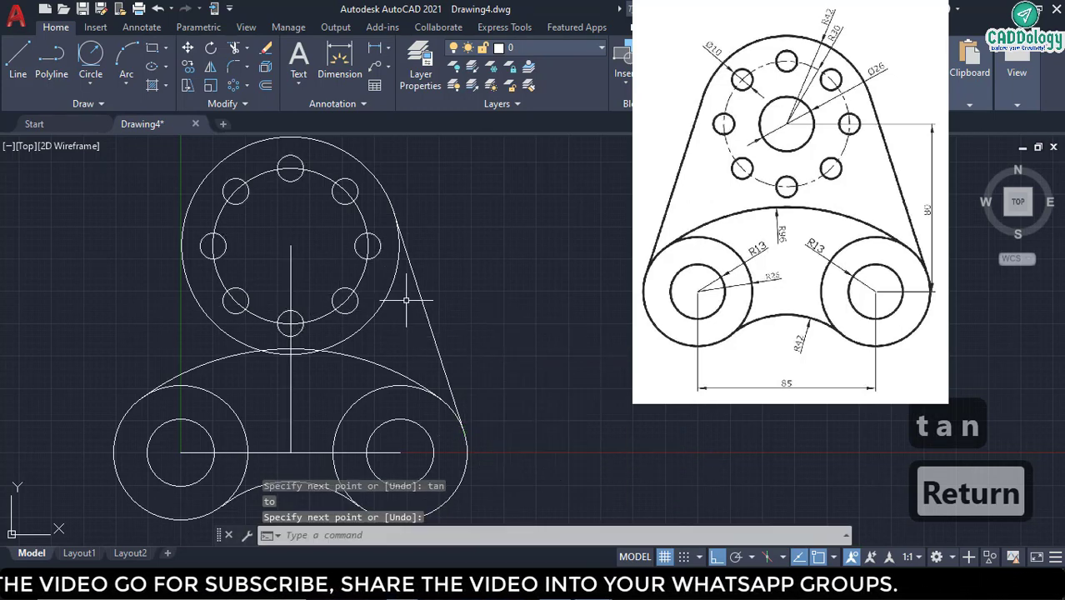
# - Mirror the right tangent line about the vertical centre line, keeping the source line
pyautogui.press('Return')
pyautogui.click(423, 309)
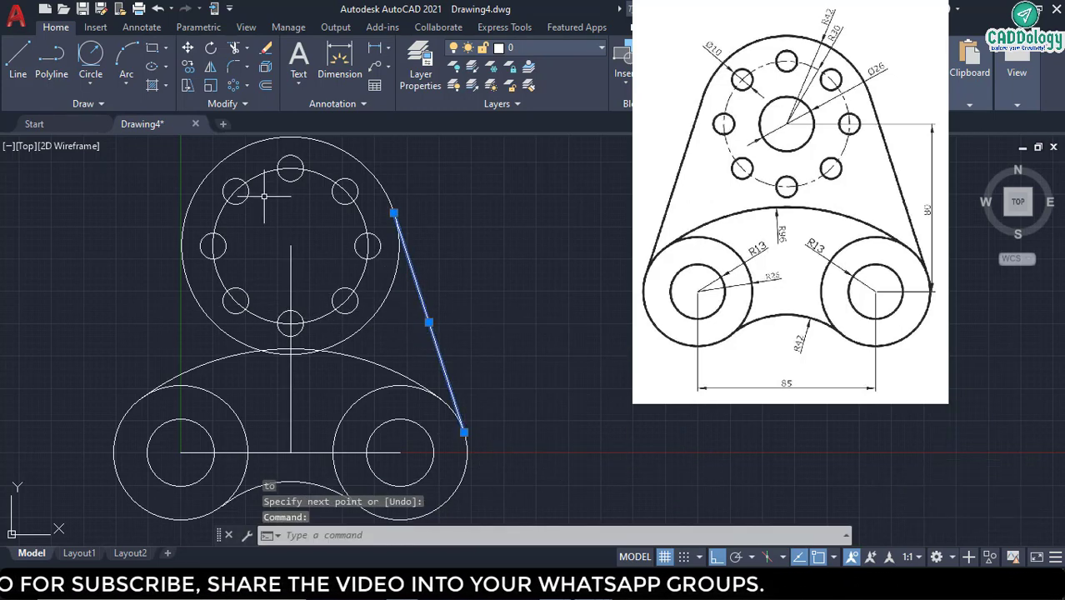
pyautogui.click(211, 67)
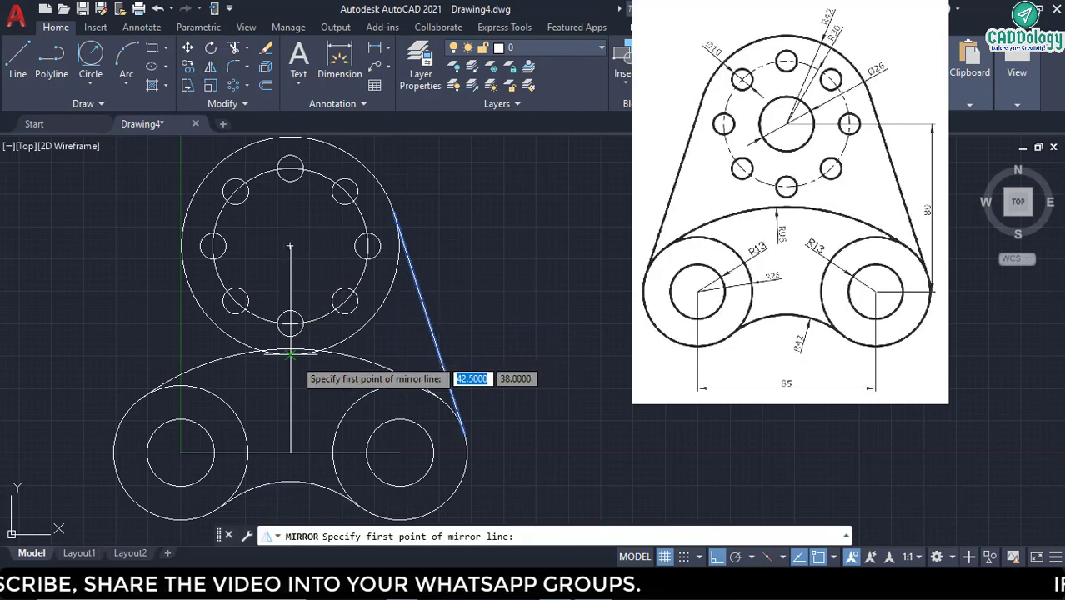
pyautogui.click(290, 353)
pyautogui.click(290, 246)
pyautogui.rightClick(320, 240)
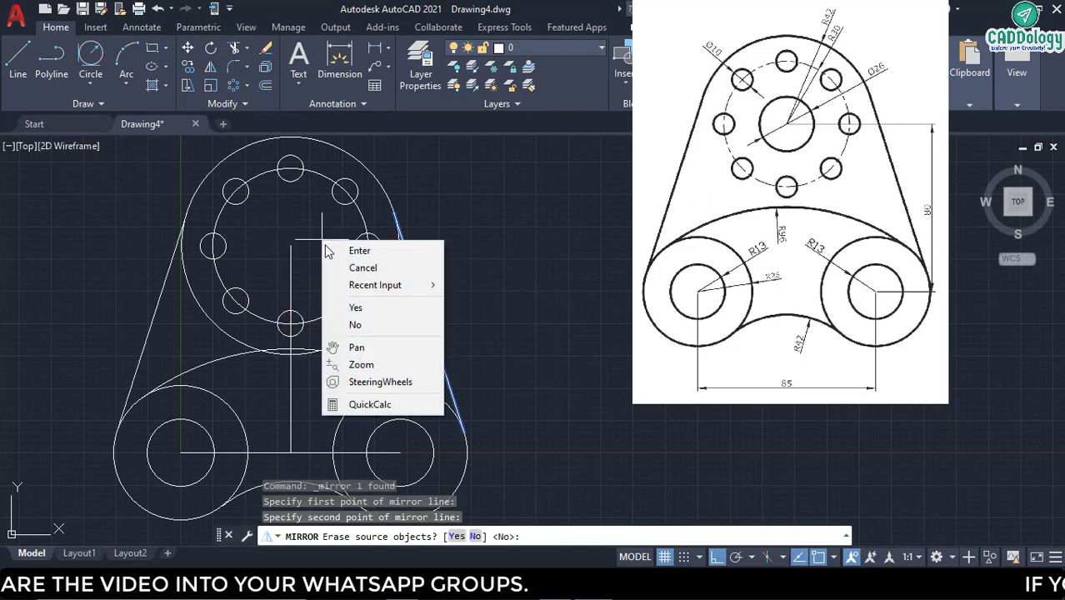
pyautogui.click(329, 247)
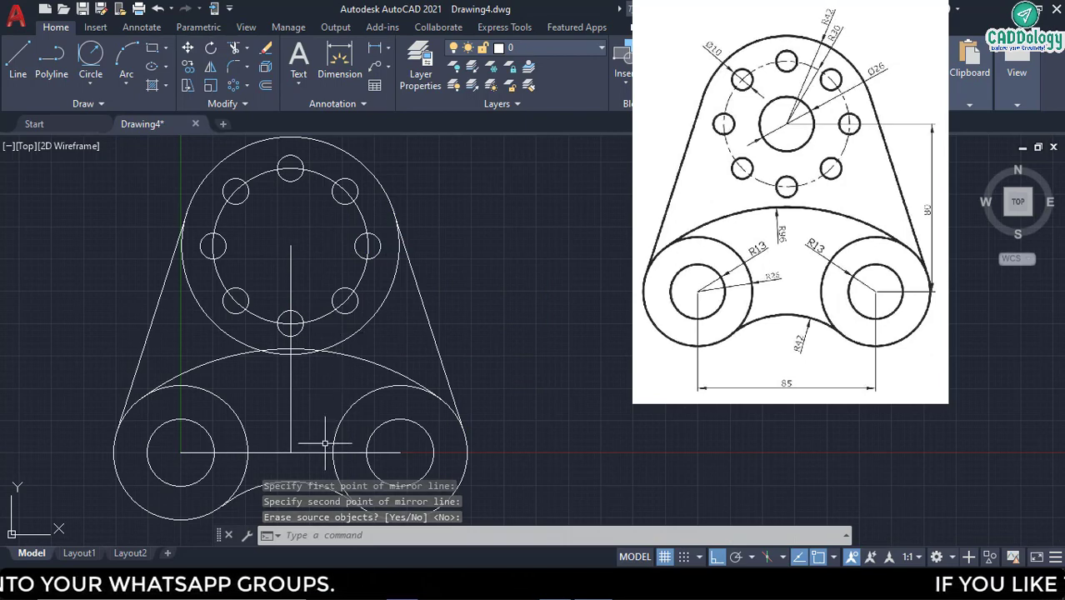
# - Erase the horizontal and vertical construction lines joining the boss centres and the upper circle's centre
pyautogui.click(307, 467)
pyautogui.click(275, 430)
pyautogui.press('Delete')
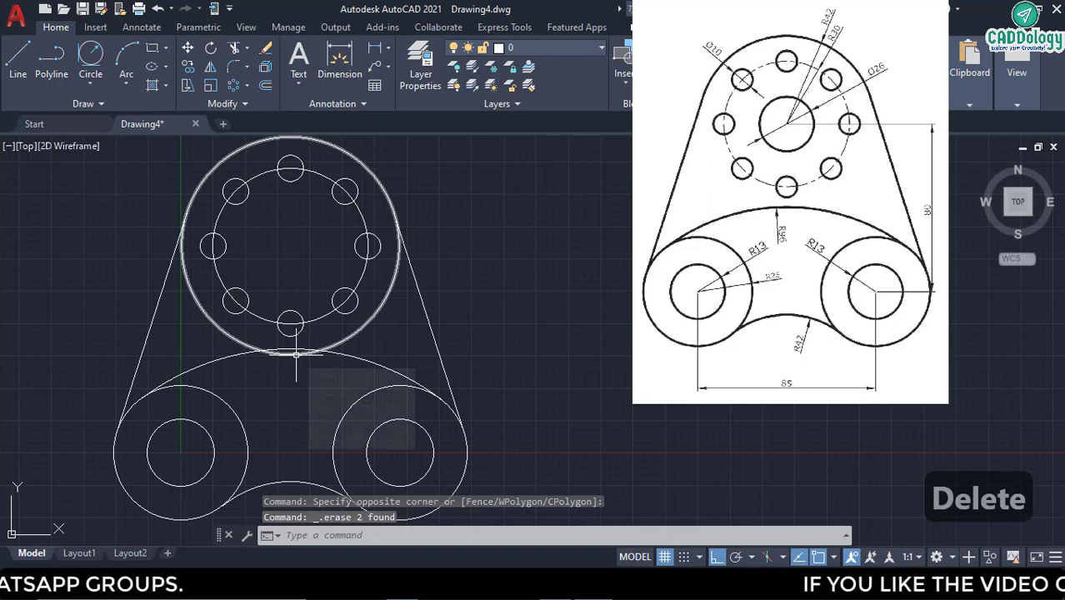
# - Trim the lower part of the radius 42 circle between the tangent lines and erase the leftover arc piece
pyautogui.write('tr')
pyautogui.press('Return')
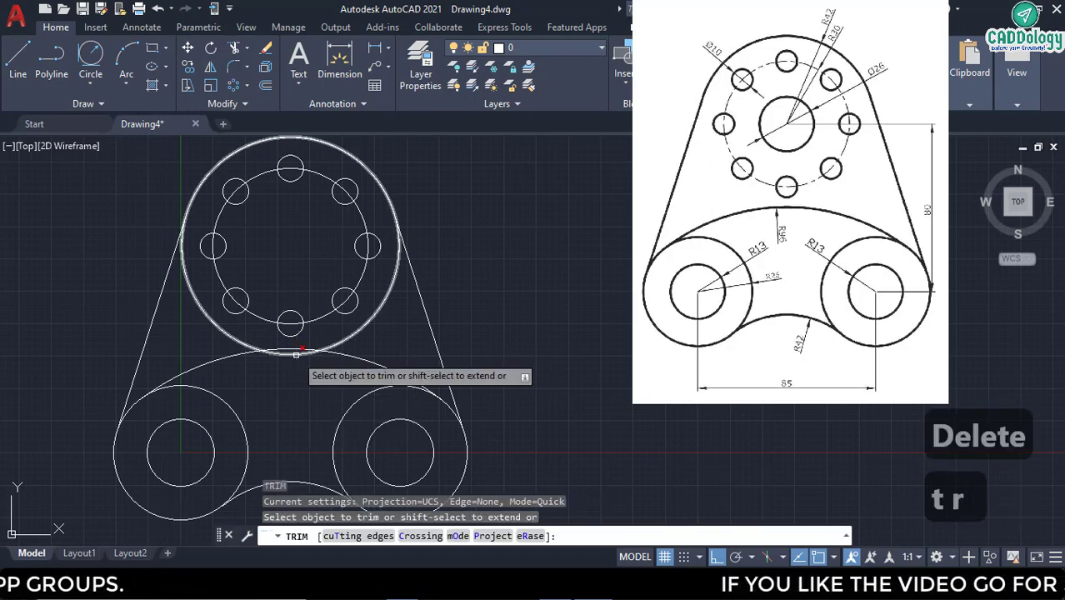
pyautogui.click(373, 314)
pyautogui.click(209, 316)
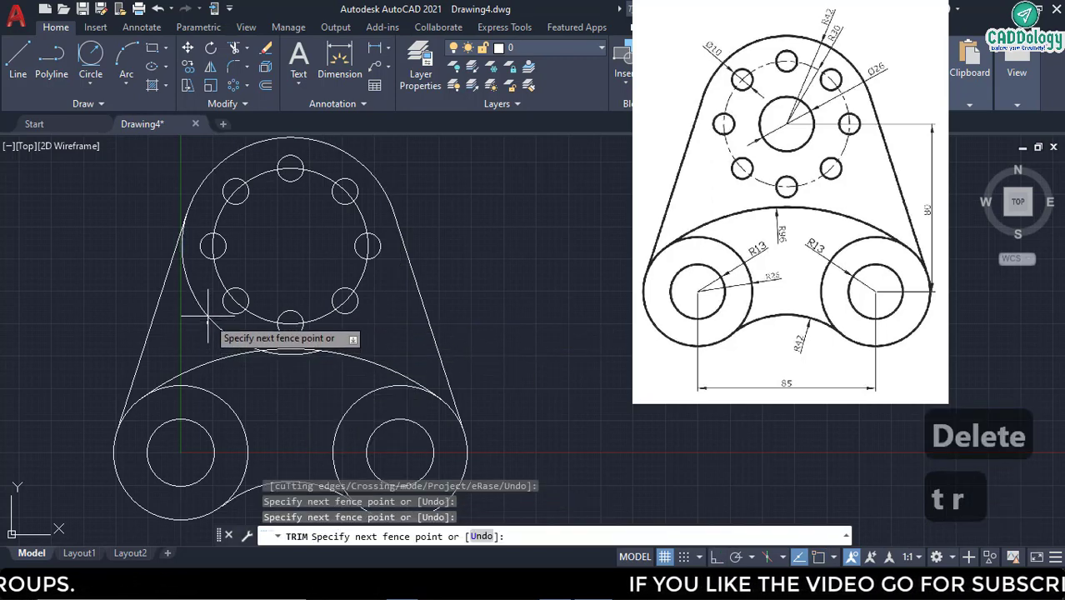
pyautogui.rightClick(206, 306)
pyautogui.click(226, 323)
pyautogui.click(301, 381)
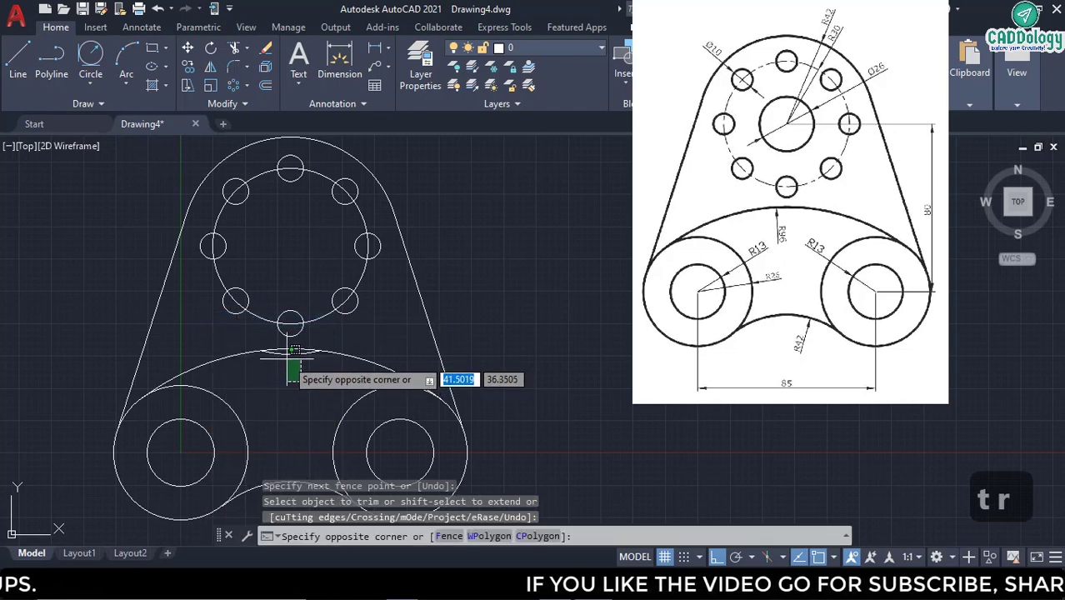
pyautogui.click(294, 350)
pyautogui.press('Delete')
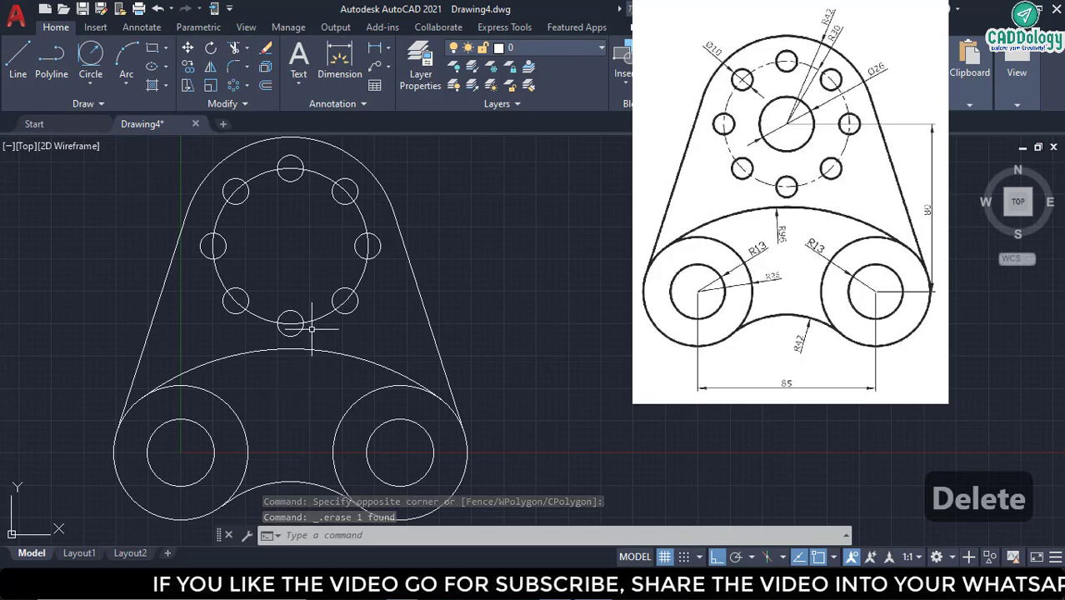
# - Draw a circle of radius 13 at the centre of the eight-hole pattern
pyautogui.write('c')
pyautogui.press('Return')
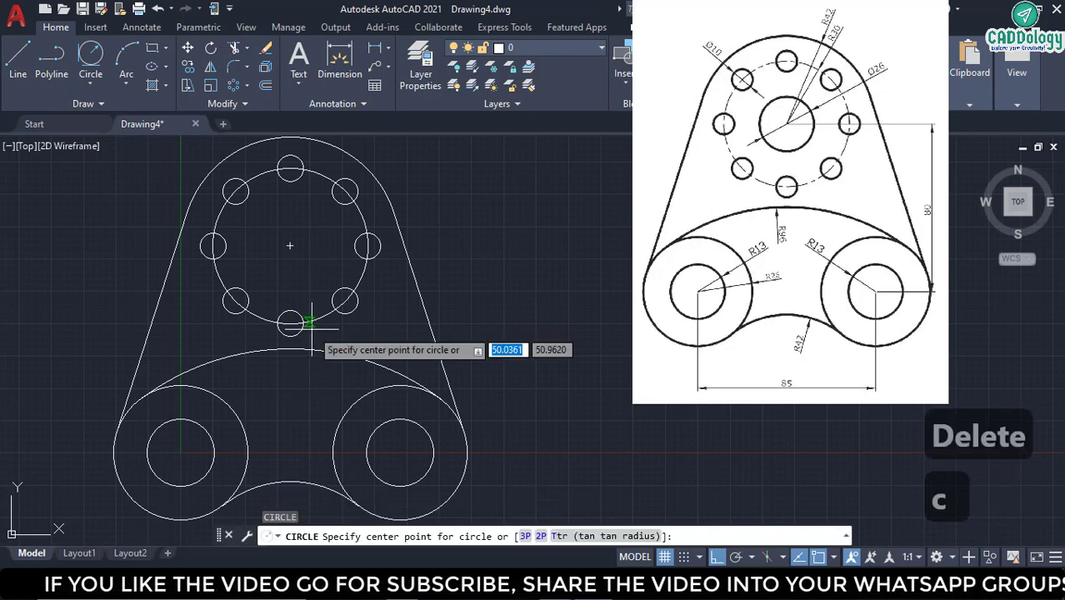
pyautogui.click(290, 245)
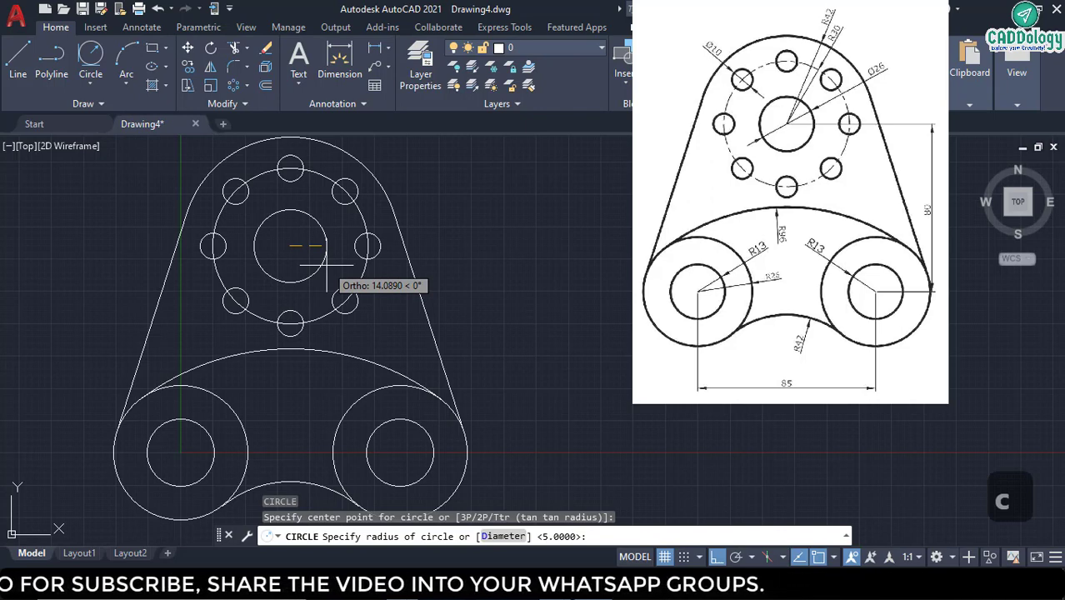
pyautogui.write('13')
pyautogui.press('Return')
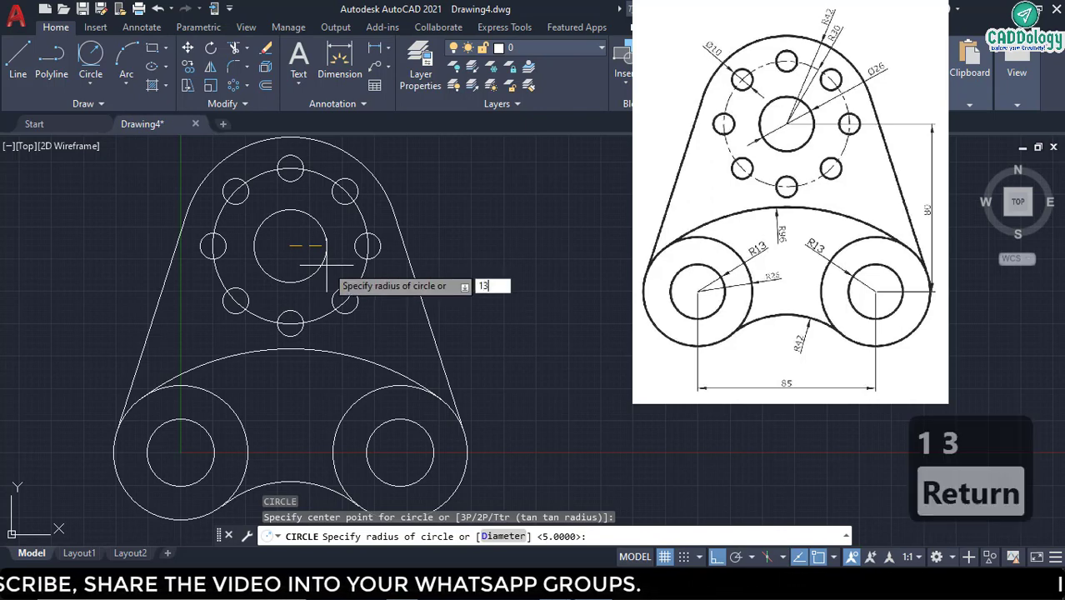
# - Load the ACAD_ISO08W100 (ISO long-dash short-dash) linetype from acad.lin into the drawing
pyautogui.moveTo(326, 263); pyautogui.dragTo(322, 307, button='middle')
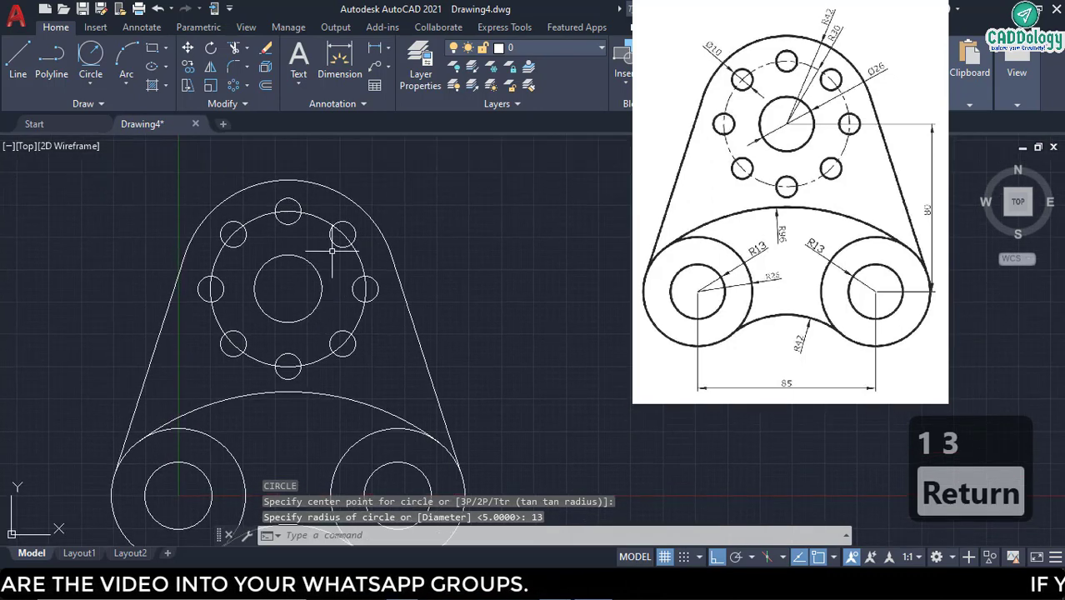
pyautogui.moveTo(319, 219); pyautogui.dragTo(295, 225, button='middle')
pyautogui.click(295, 225)
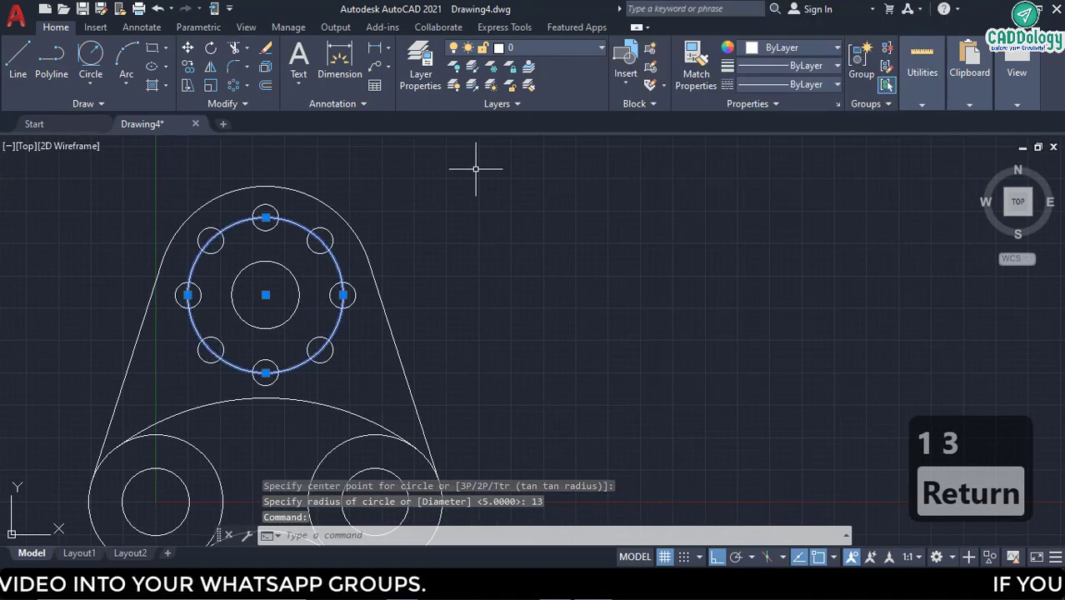
pyautogui.click(793, 84)
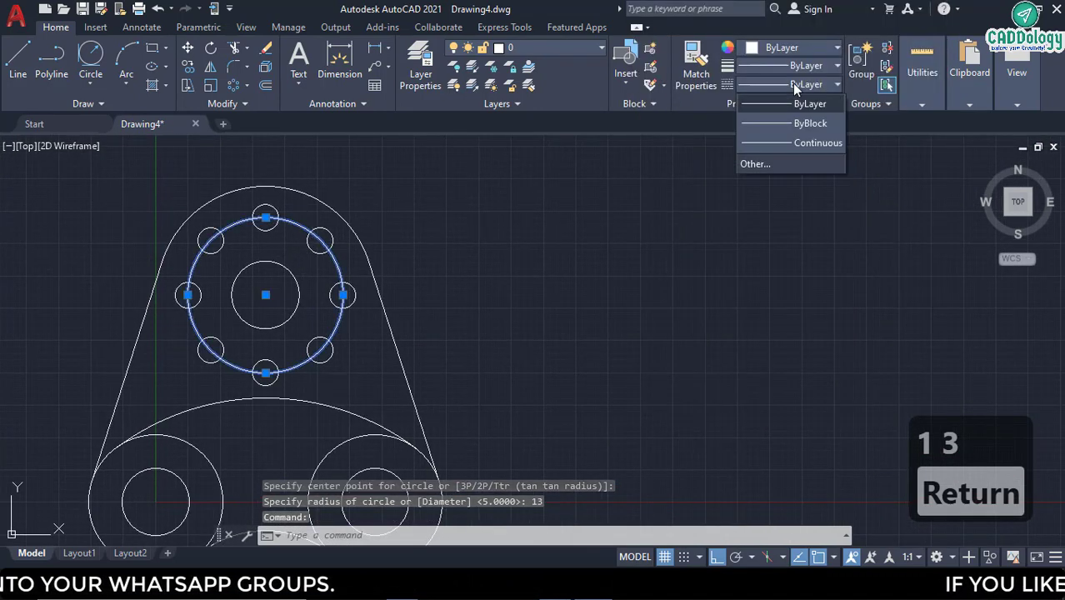
pyautogui.click(787, 162)
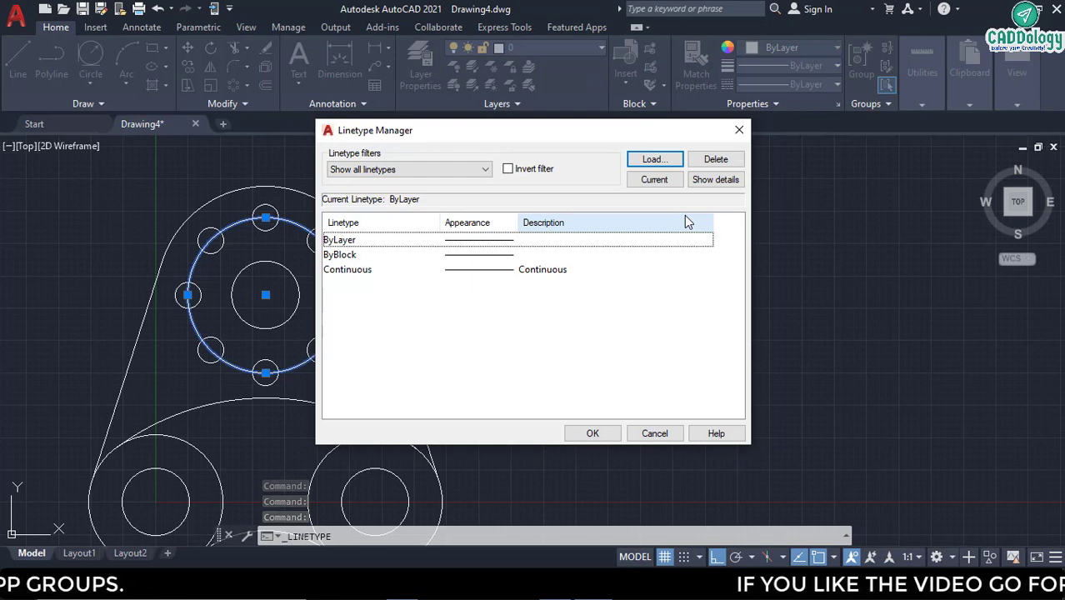
pyautogui.click(666, 160)
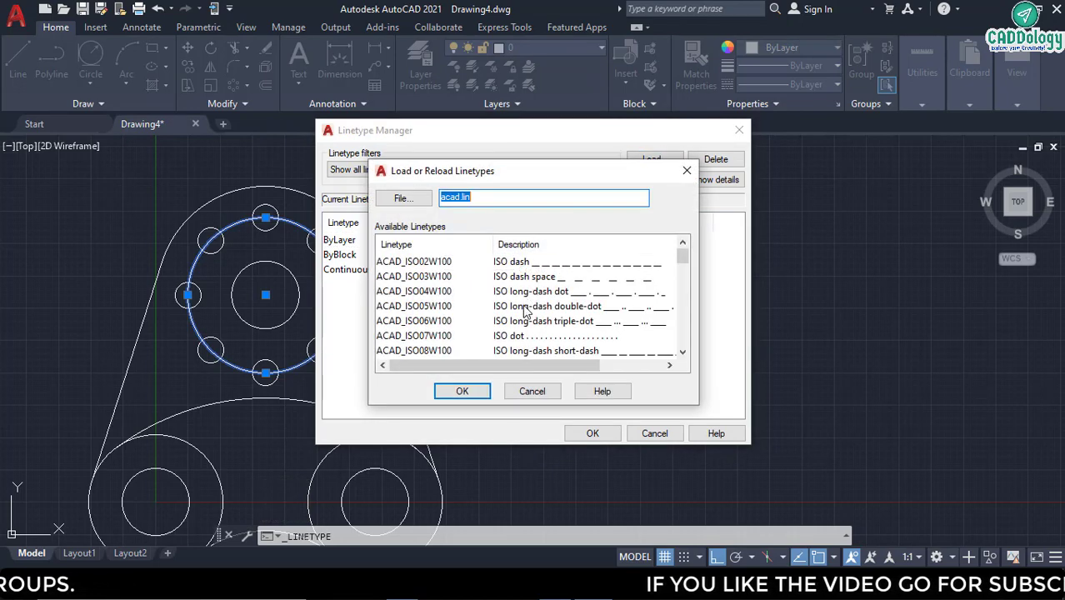
pyautogui.click(543, 293)
pyautogui.scroll(-1, 553, 301)
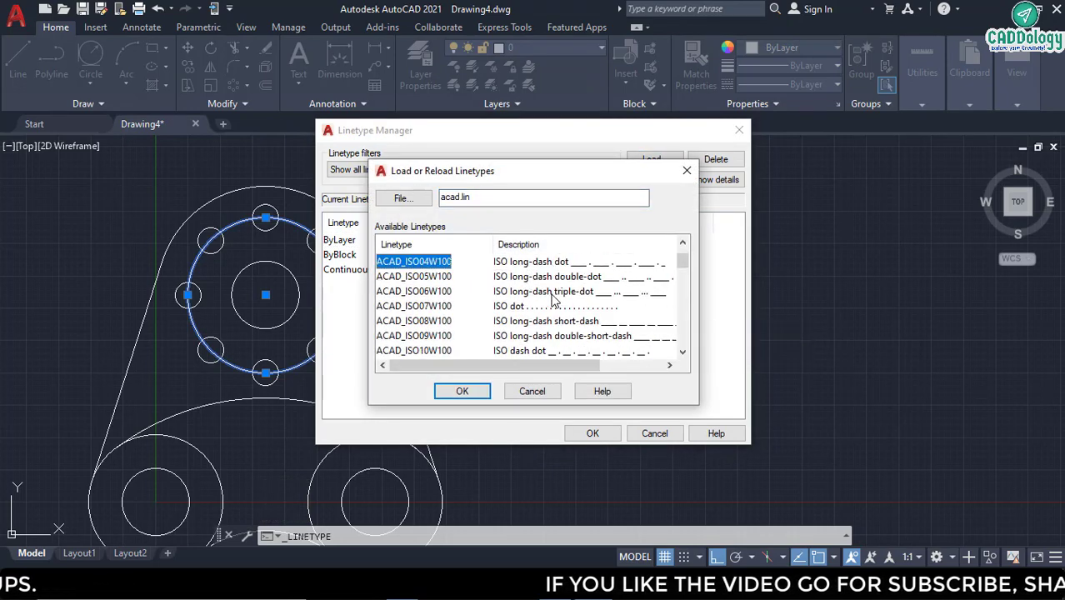
pyautogui.scroll(-1, 558, 325)
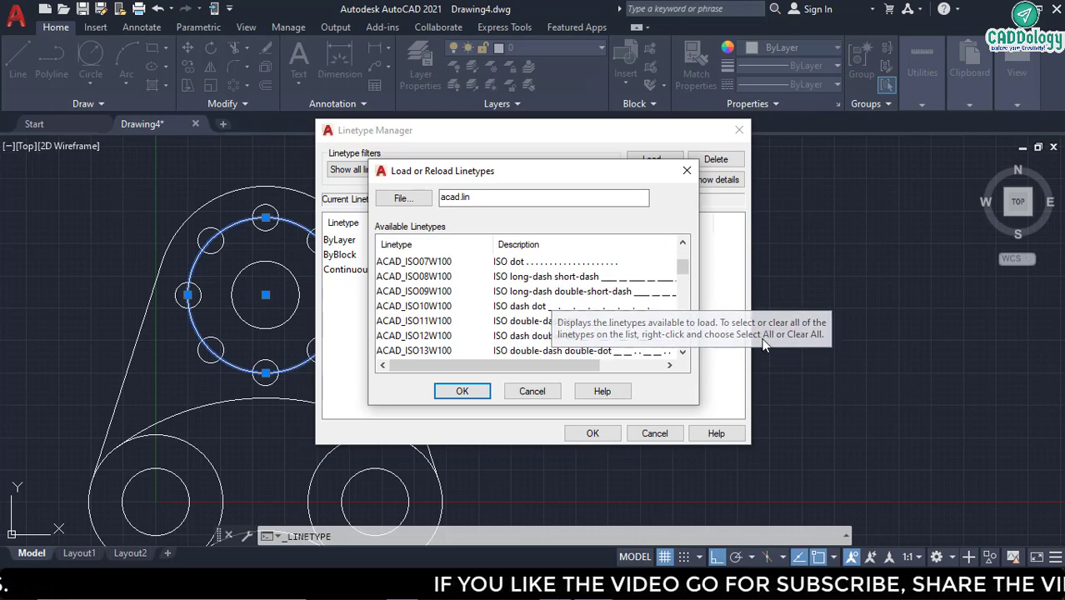
pyautogui.click(536, 279)
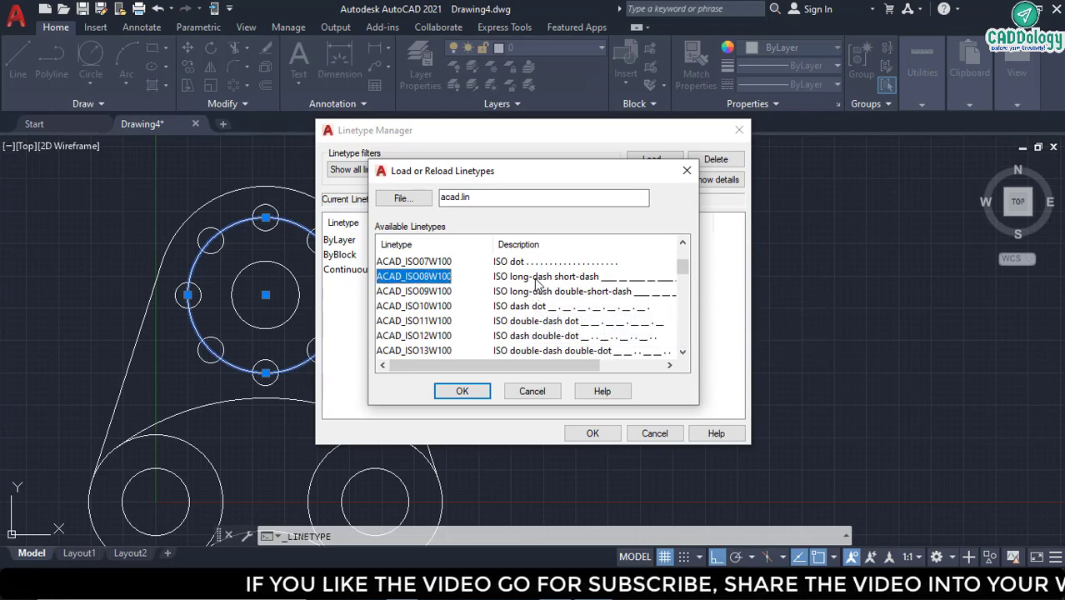
pyautogui.click(463, 392)
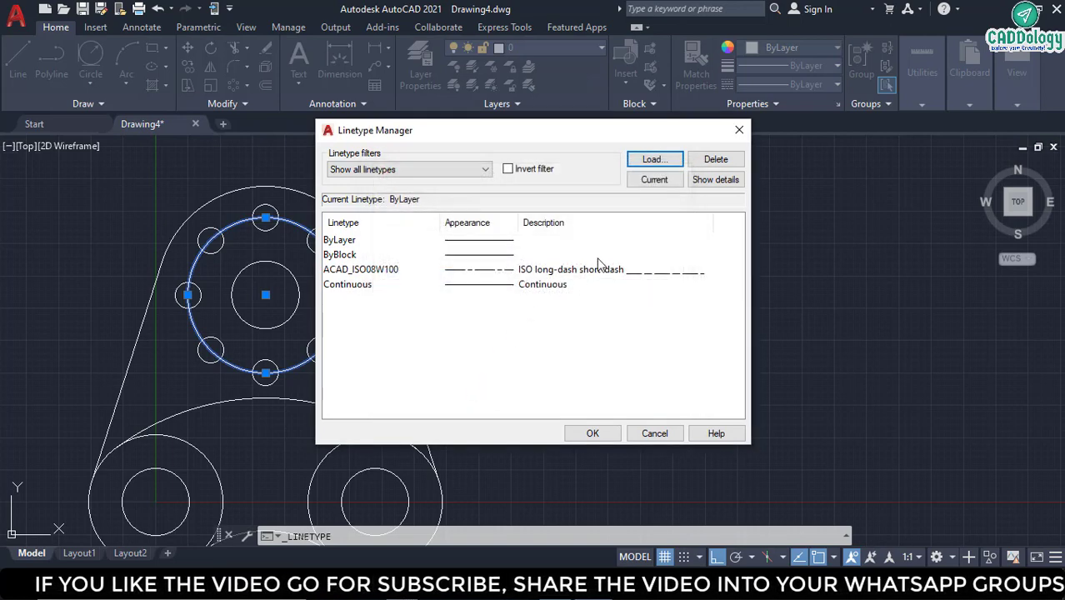
pyautogui.click(598, 269)
pyautogui.click(592, 433)
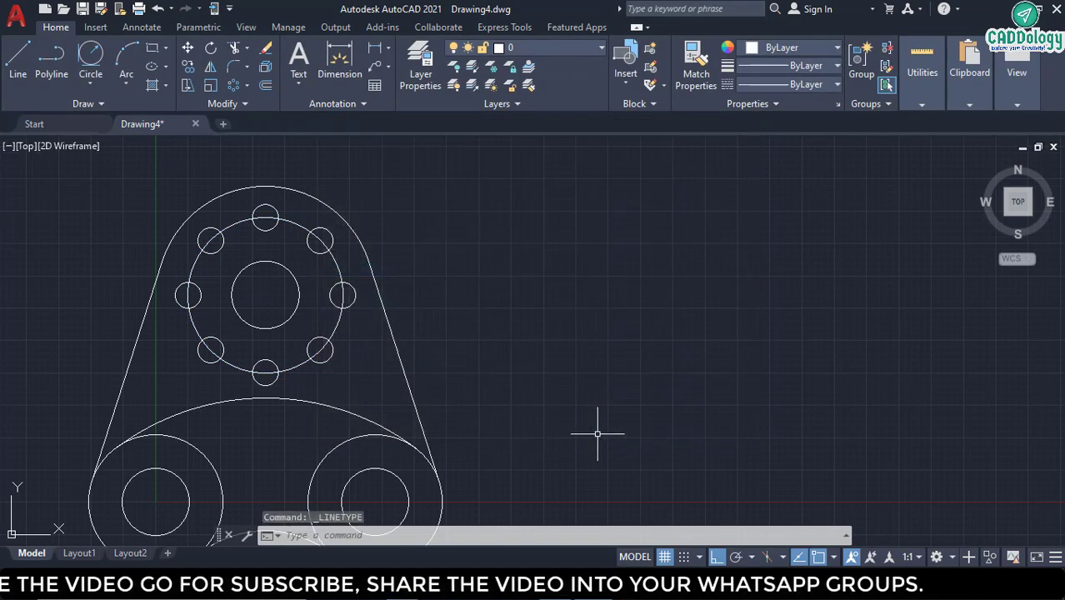
# - Assign the ACAD_ISO08W100 linetype to the radius 30 circle through the eight holes
pyautogui.click(292, 223)
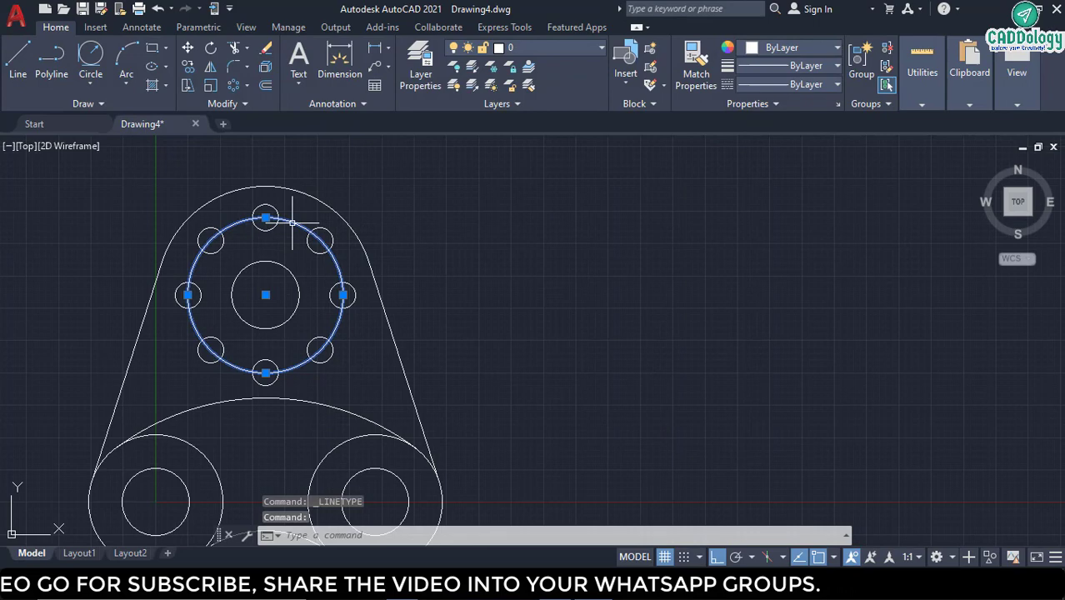
pyautogui.click(770, 84)
pyautogui.click(791, 143)
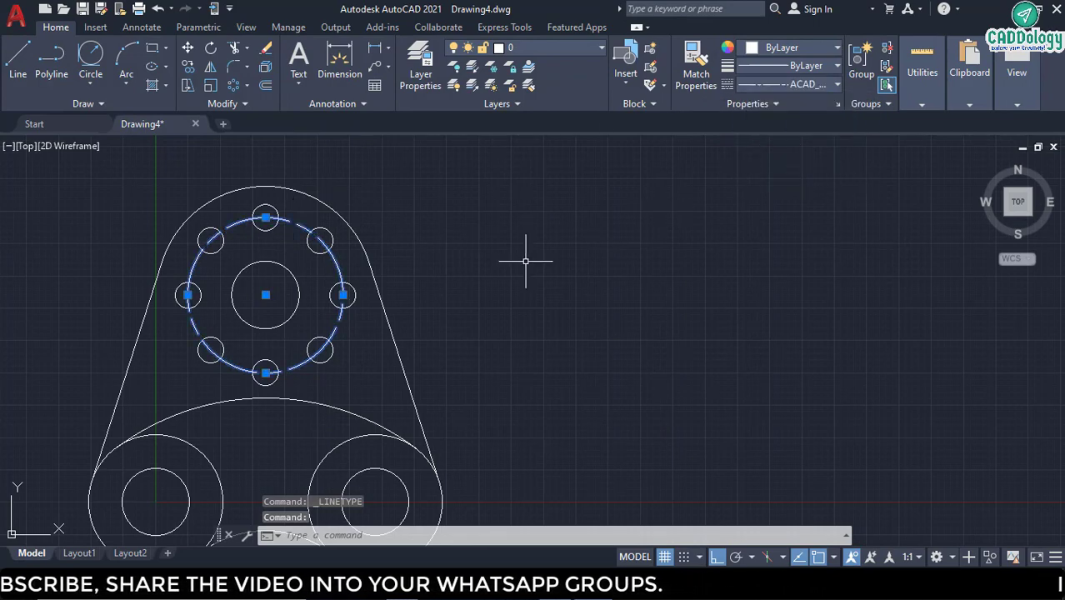
pyautogui.press('Escape')
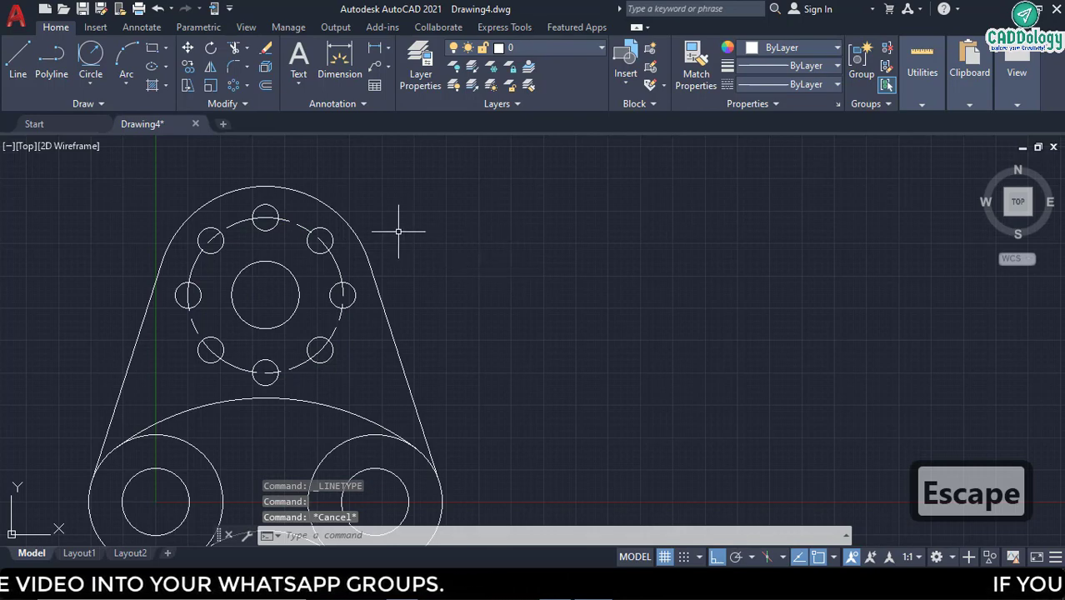
# - Open the properties of the radius 30 circle and set its linetype scale to 0.4
pyautogui.scroll(2, 221, 227)
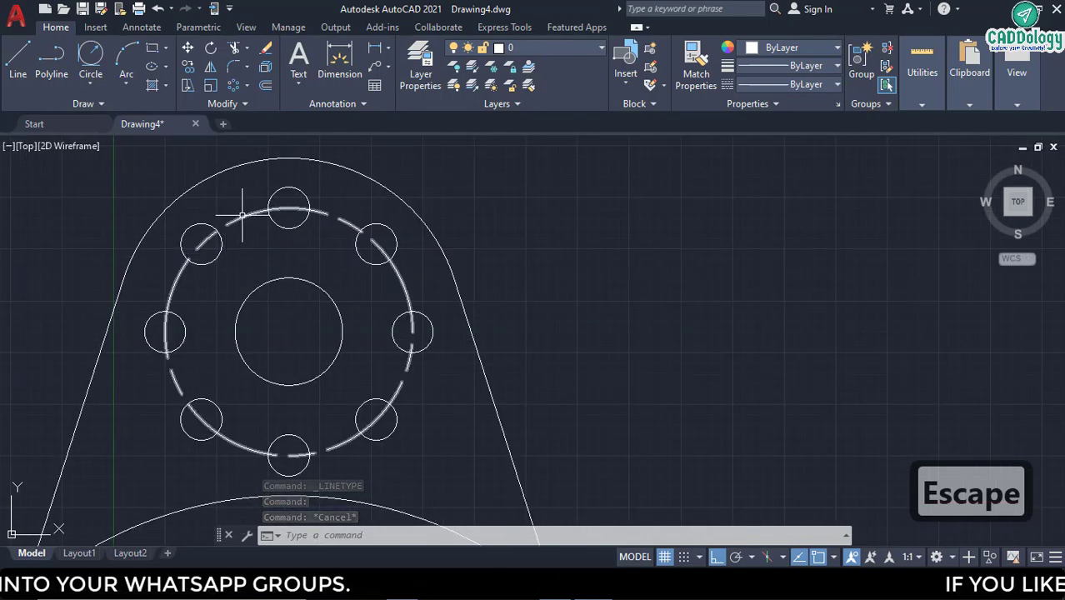
pyautogui.click(242, 215)
pyautogui.rightClick(254, 188)
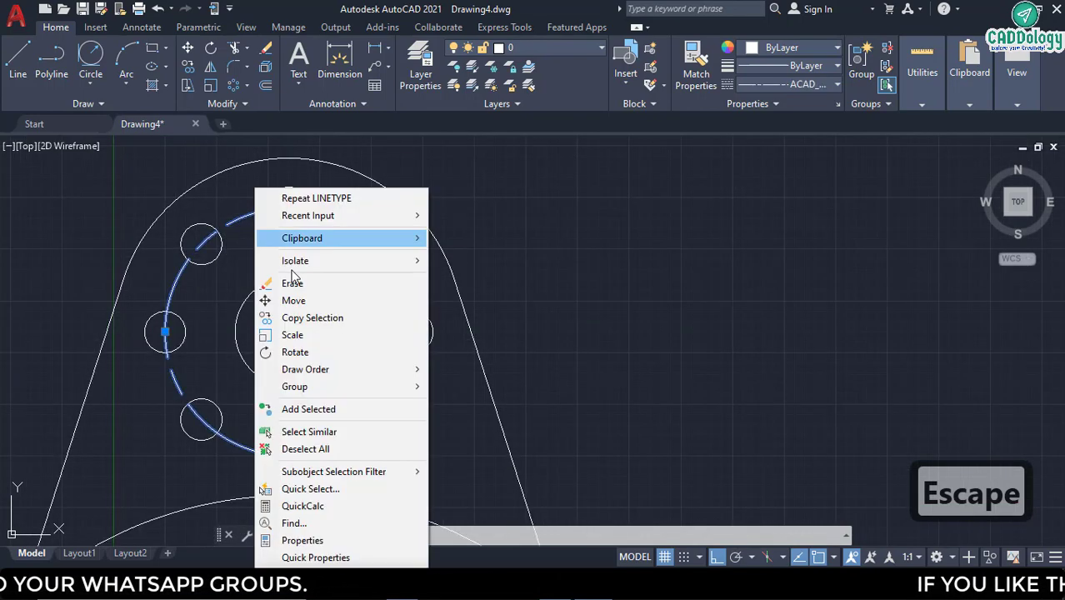
pyautogui.click(320, 542)
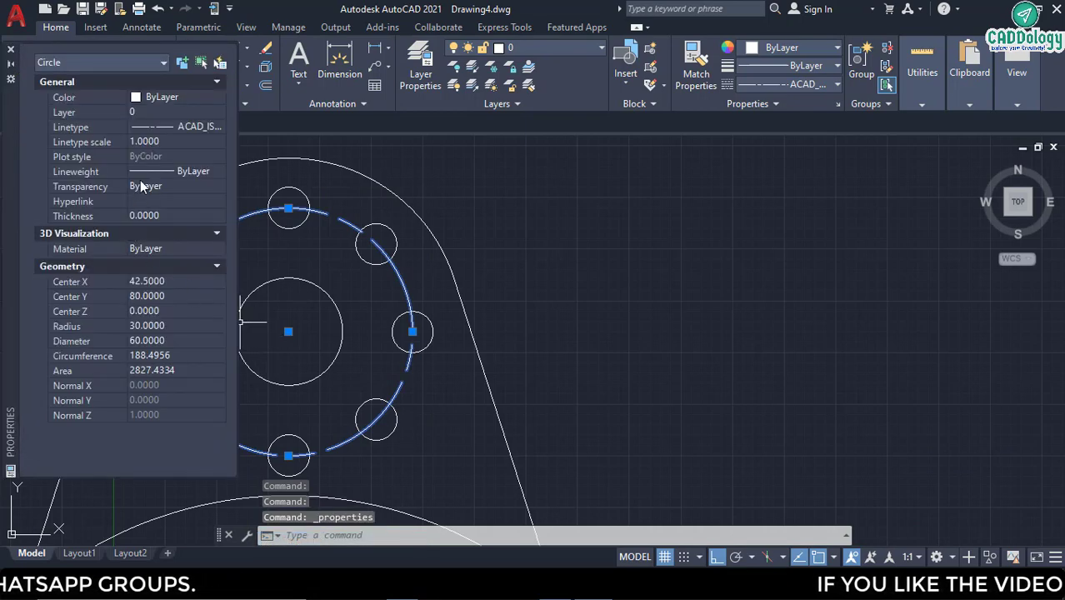
pyautogui.write('0.')
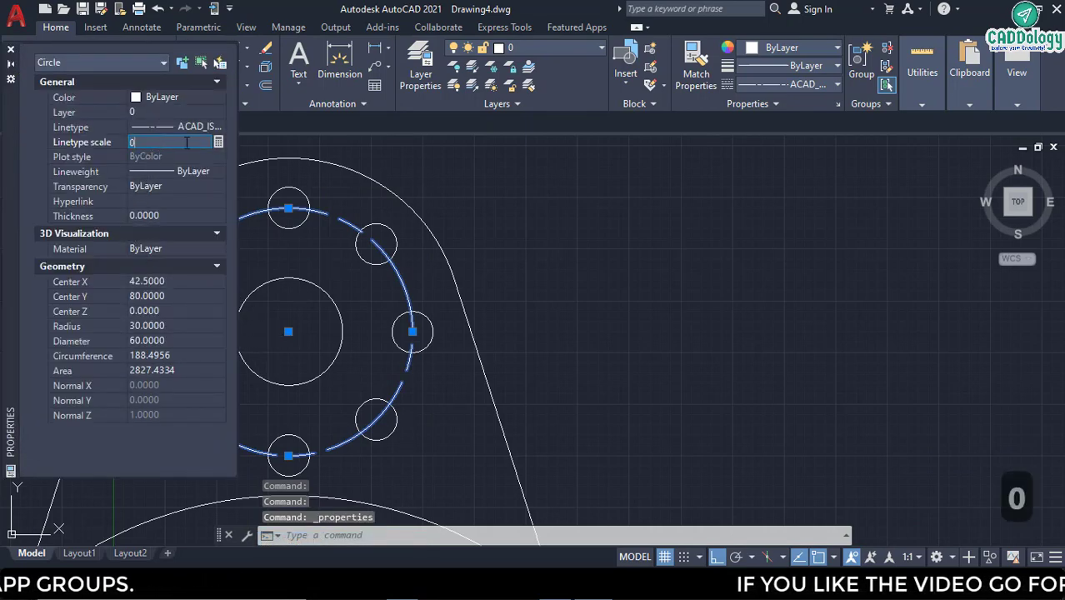
pyautogui.write('4')
pyautogui.press('Return')
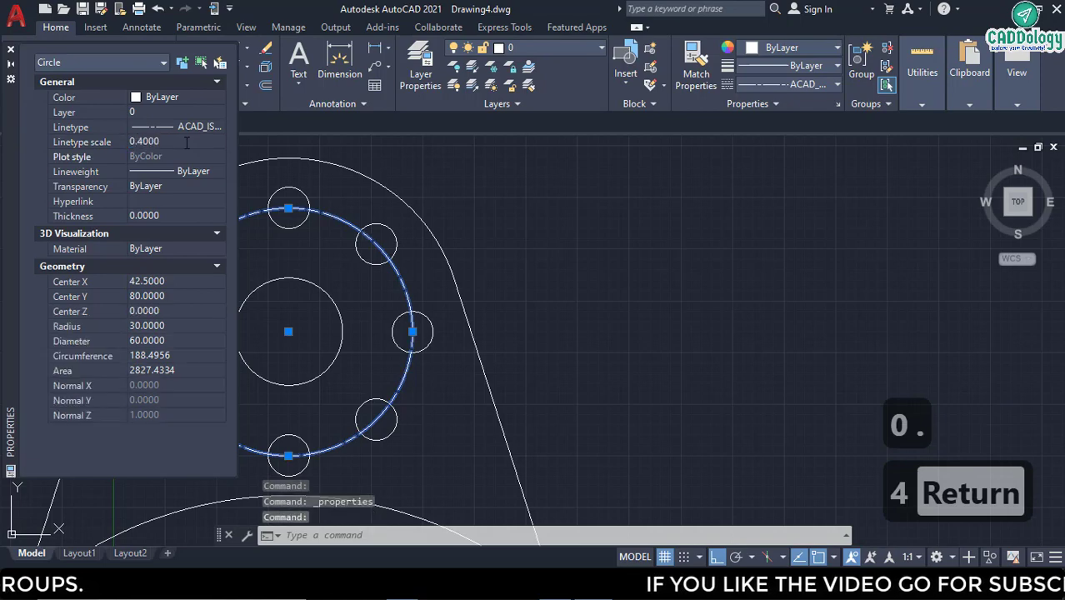
# - Change the linetype scale of the radius 30 circle to 0.5 and close its properties
pyautogui.moveTo(365, 245); pyautogui.dragTo(480, 240, button='middle')
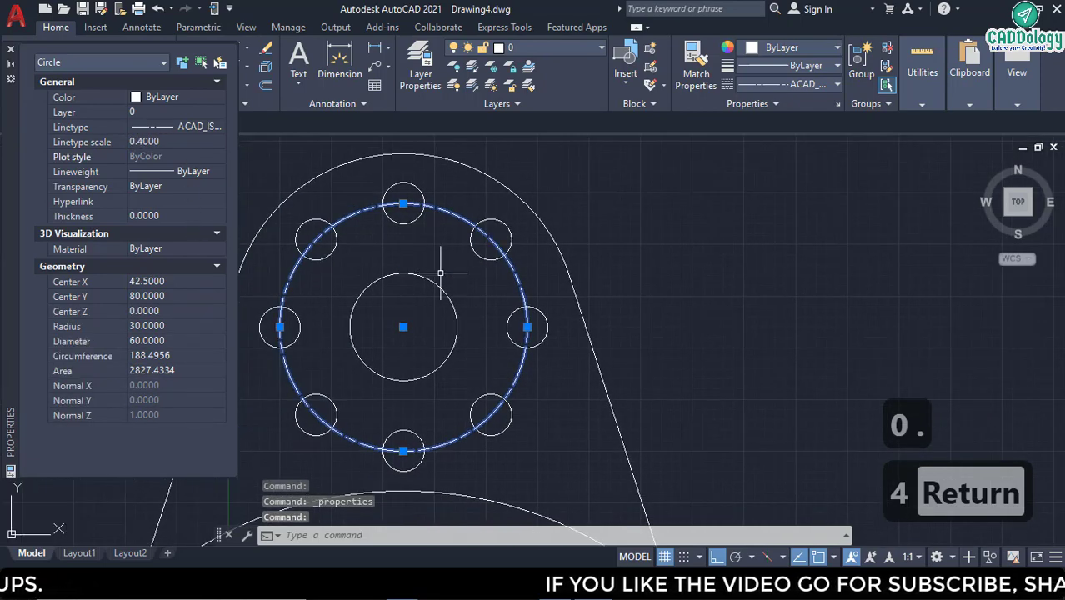
pyautogui.click(180, 144)
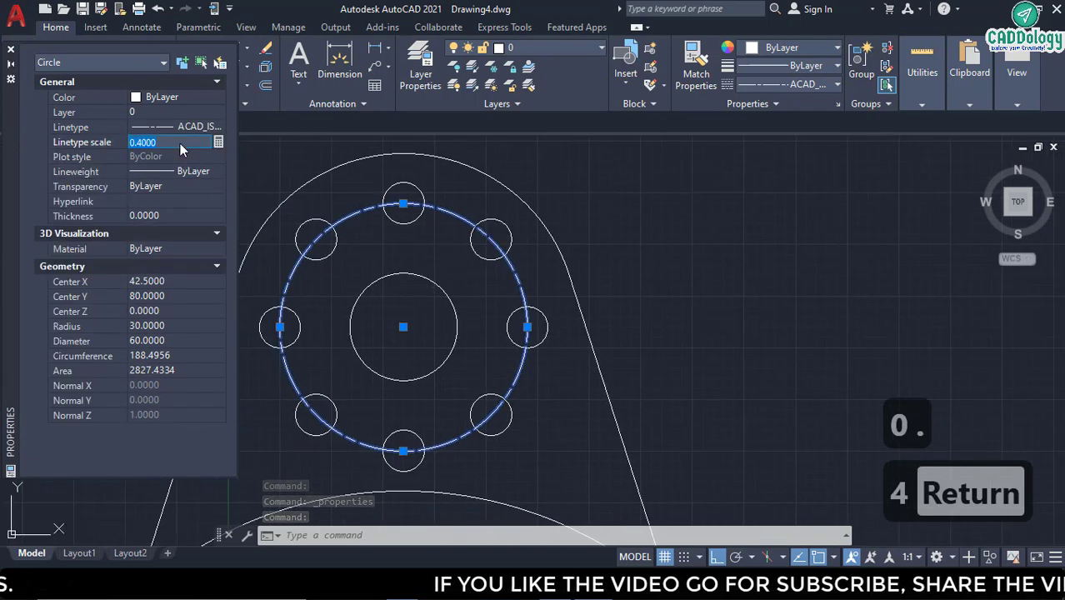
pyautogui.write('0.5')
pyautogui.press('Return')
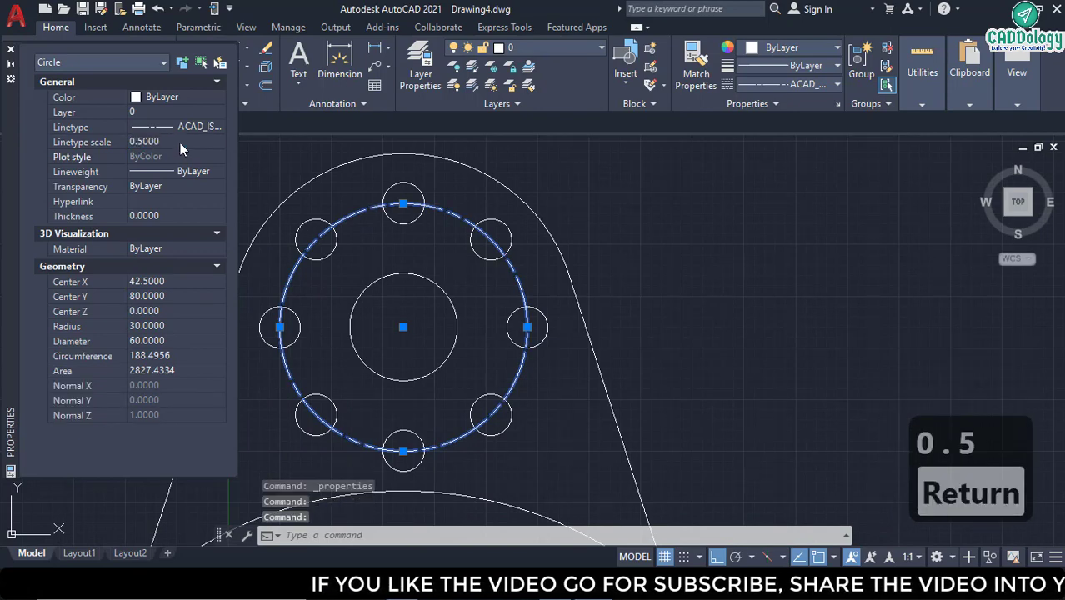
pyautogui.click(11, 52)
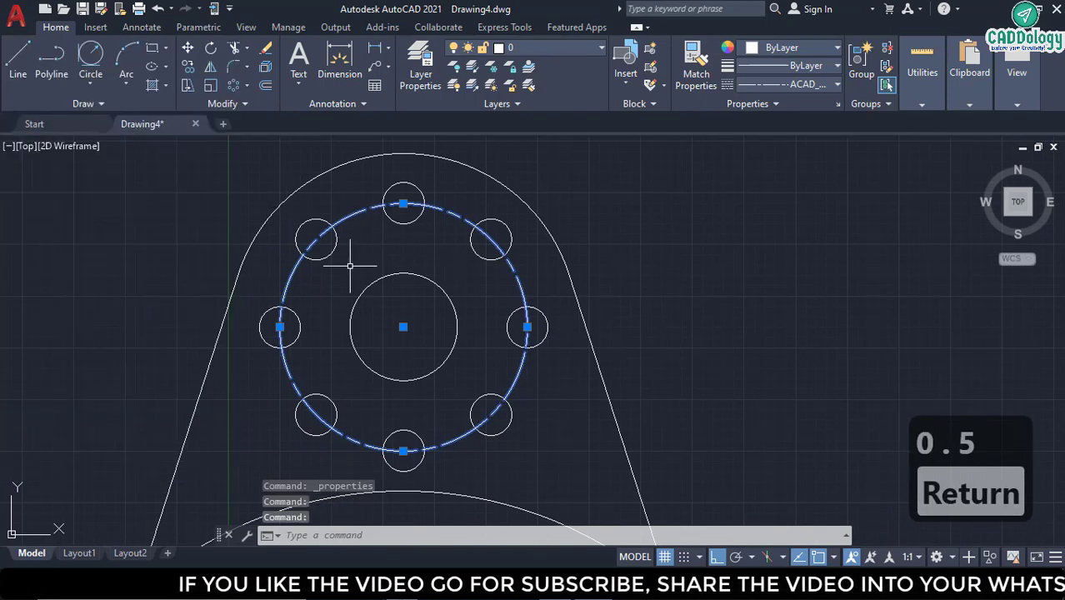
pyautogui.press('Escape')
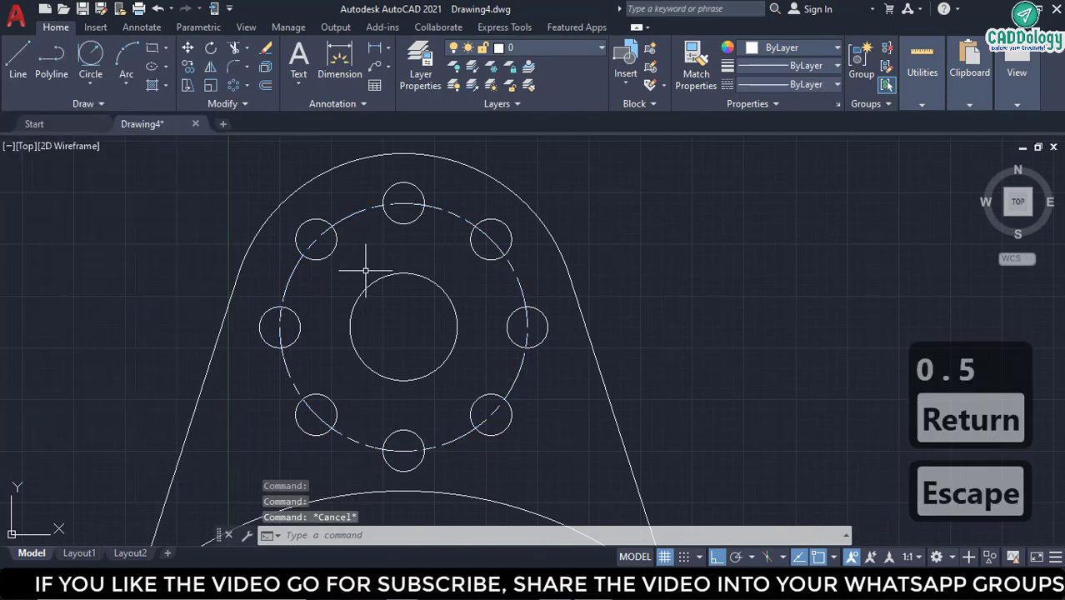
pyautogui.scroll(2, 387, 283)
pyautogui.scroll(-6, 535, 246)
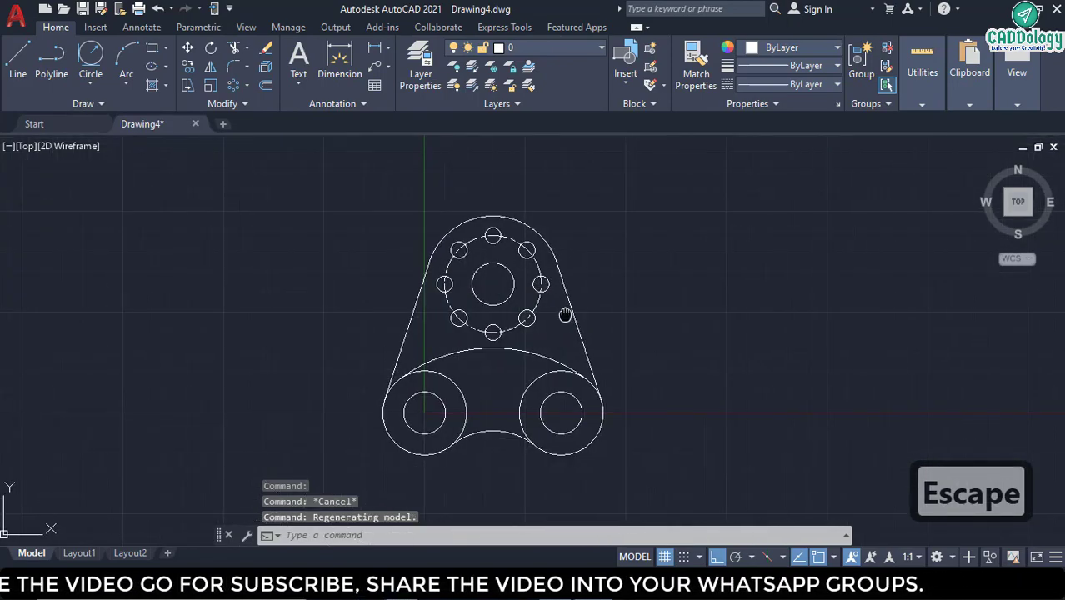